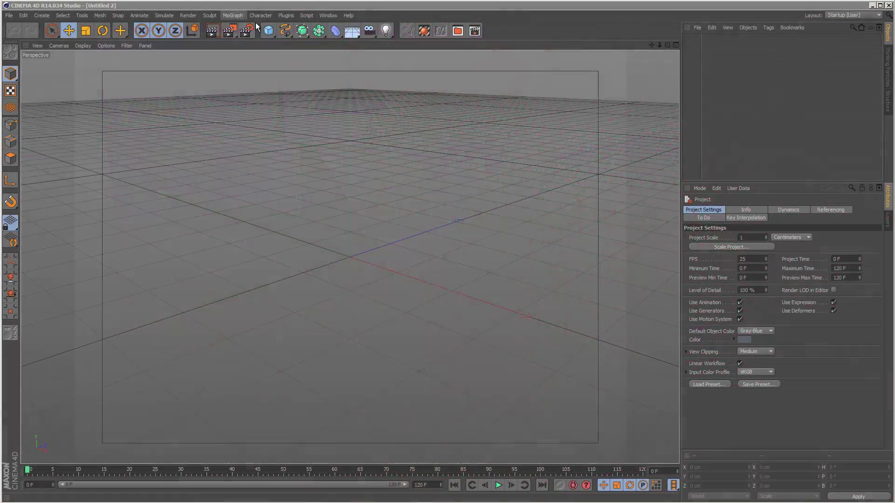
- Add a MoText object and change its text to QuickVFX
{"action": "left_click", "coordinate": [237, 15]}
{"action": "left_click", "coordinate": [256, 121]}
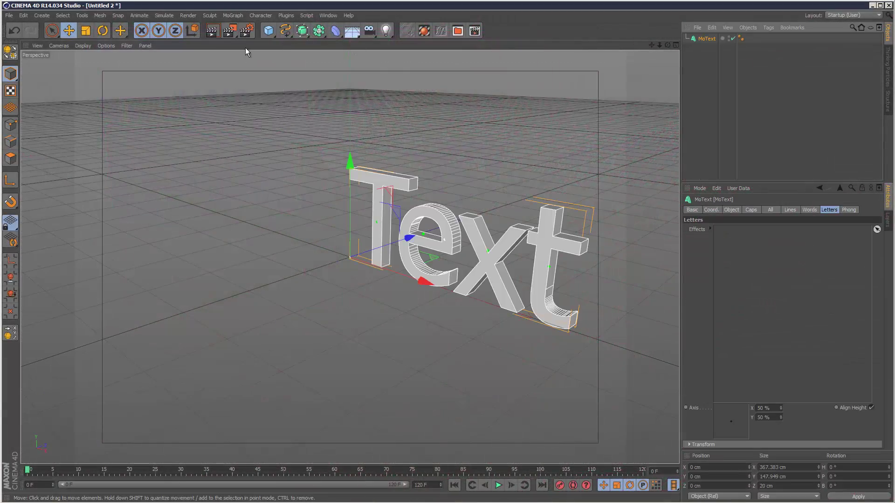
{"action": "left_click", "coordinate": [719, 72]}
{"action": "left_click", "coordinate": [706, 39]}
{"action": "left_click", "coordinate": [711, 210]}
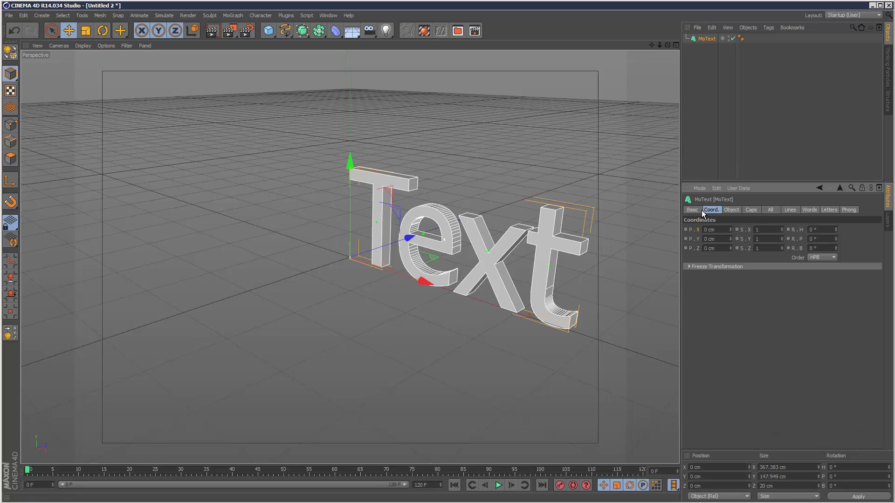
{"action": "left_click", "coordinate": [698, 210]}
{"action": "left_click", "coordinate": [731, 210]}
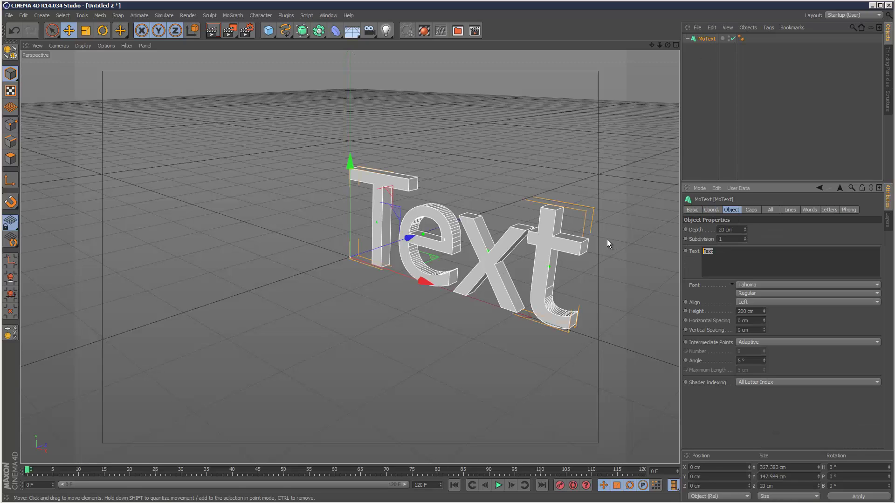
{"action": "type", "text": "QuickVFX"}
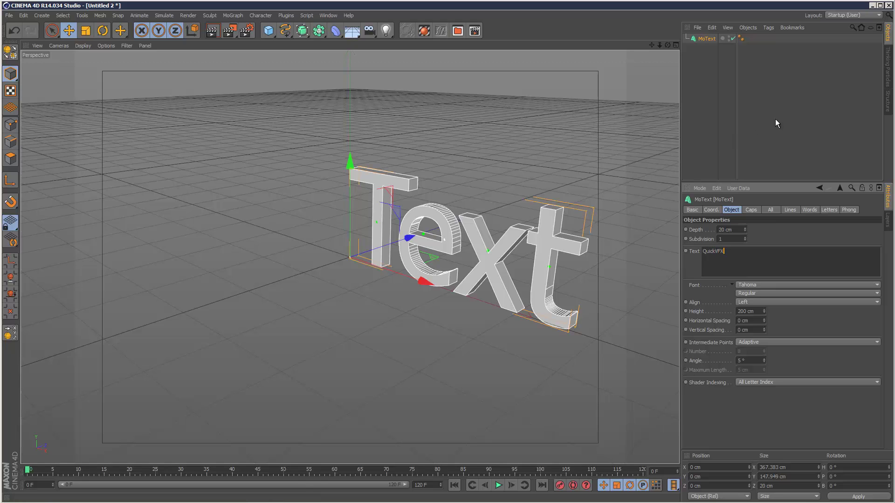
{"action": "left_click", "coordinate": [772, 129]}
- Extrude the letters 57 cm deep and set the font to Terminator Real NFI
{"action": "left_click", "coordinate": [707, 39]}
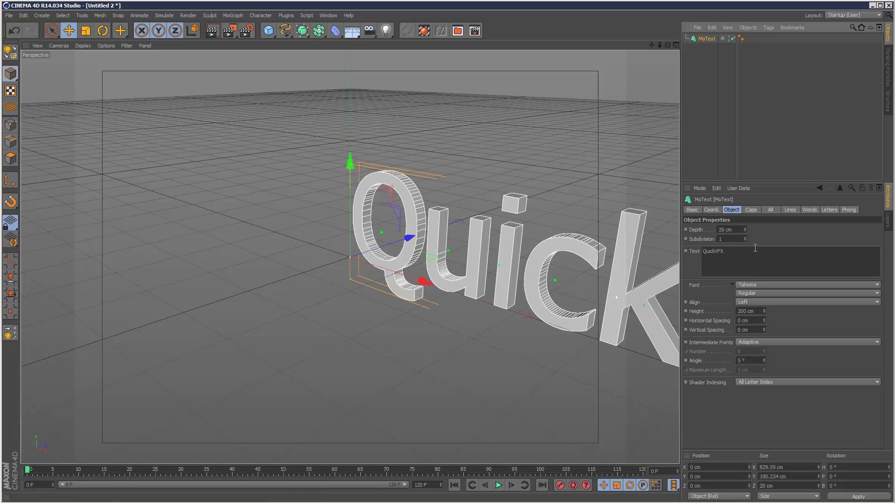
{"action": "left_click_drag", "start_coordinate": [745, 228], "coordinate": [745, 225]}
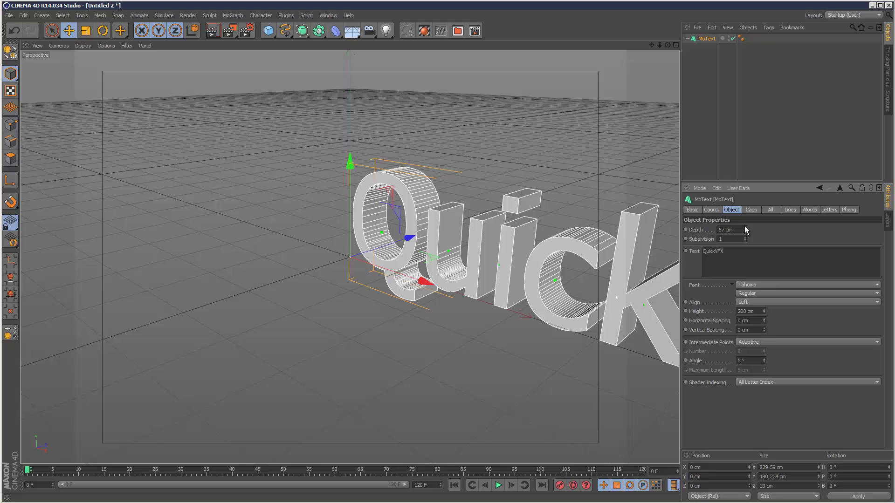
{"action": "left_click", "coordinate": [771, 286]}
{"action": "left_click", "coordinate": [803, 344]}
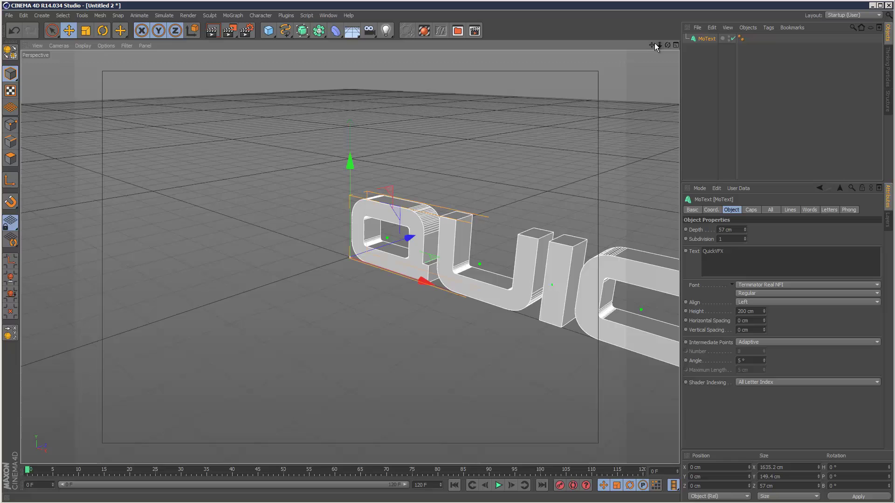
{"action": "mouse_move", "coordinate": [654, 43]}
{"action": "left_mouse_down"}
{"action": "mouse_move", "coordinate": [433, 276]}
{"action": "mouse_move", "coordinate": [652, 45]}
{"action": "left_mouse_up"}
- Set both the start and end caps of the MoText to Fillet Cap
{"action": "left_click", "coordinate": [709, 42]}
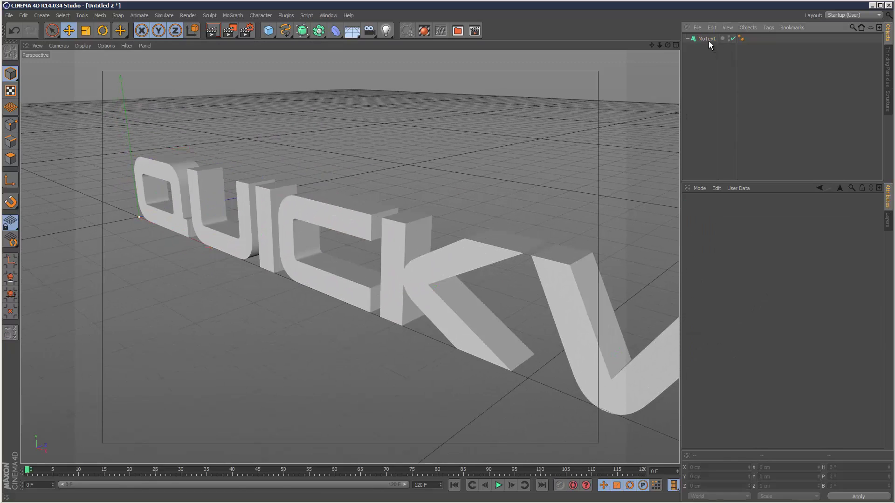
{"action": "left_click", "coordinate": [707, 40]}
{"action": "left_click", "coordinate": [751, 209]}
{"action": "left_click", "coordinate": [751, 229]}
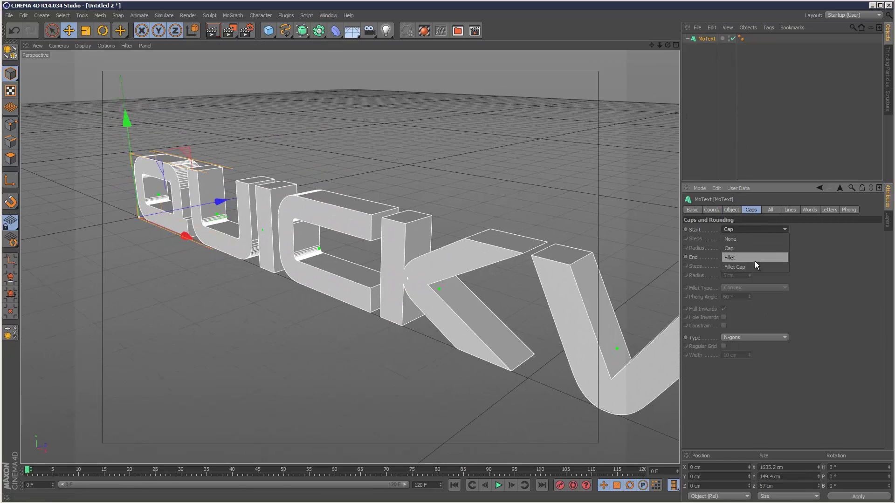
{"action": "left_click", "coordinate": [755, 266]}
{"action": "left_click", "coordinate": [752, 256]}
{"action": "left_click", "coordinate": [756, 294]}
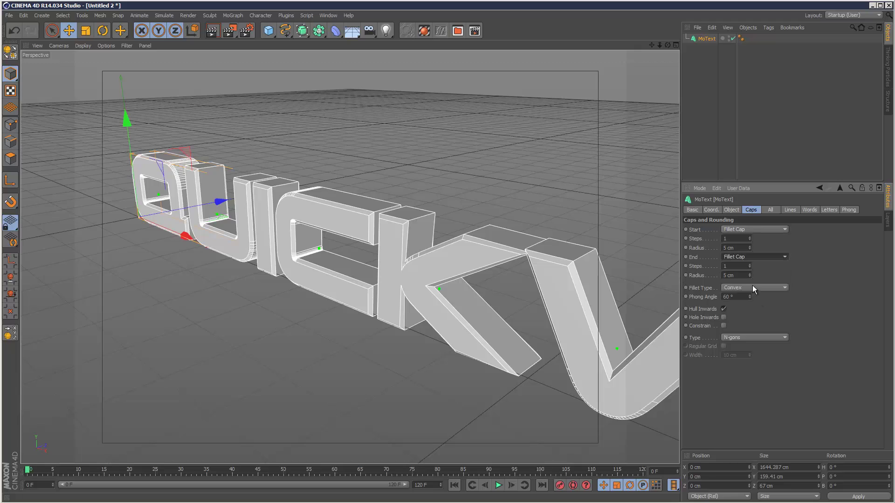
- Try the Linear and Half Circle fillet types, settling on 1 Step
{"action": "left_click", "coordinate": [752, 287]}
{"action": "left_click", "coordinate": [745, 259]}
{"action": "left_click", "coordinate": [755, 287]}
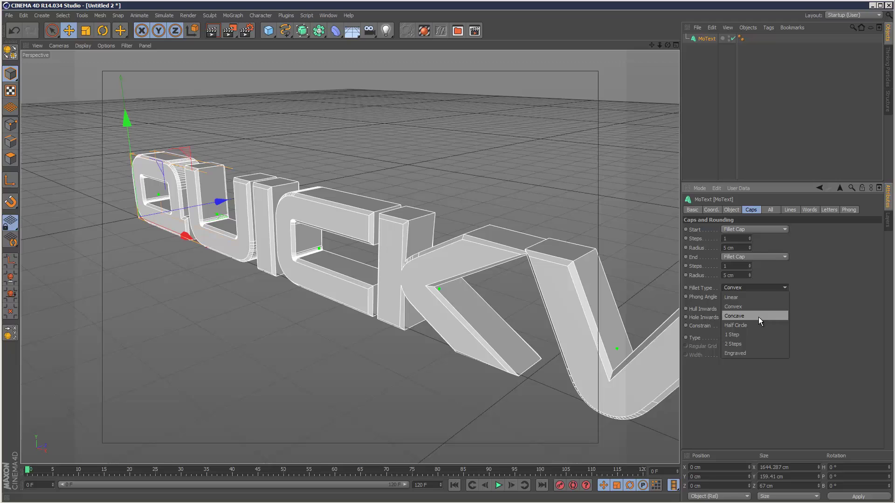
{"action": "left_click", "coordinate": [756, 297]}
{"action": "left_click", "coordinate": [756, 289]}
{"action": "left_click", "coordinate": [755, 293]}
{"action": "left_click", "coordinate": [755, 289]}
{"action": "left_click", "coordinate": [759, 325]}
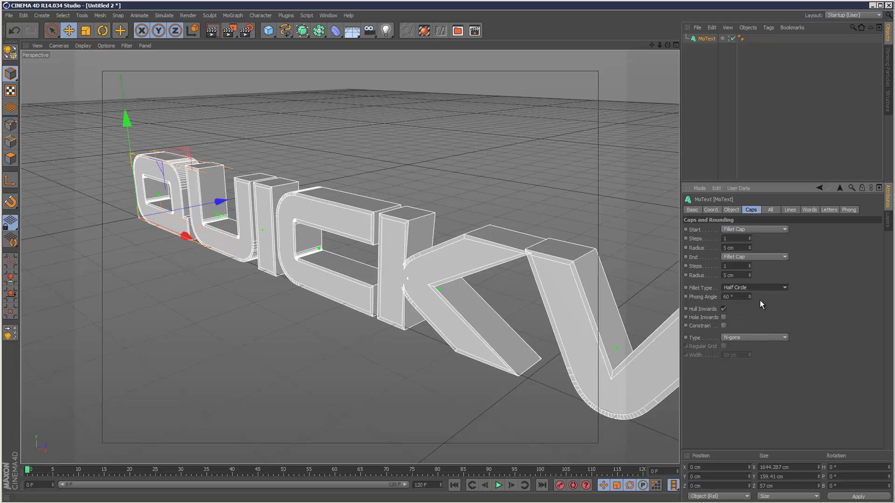
{"action": "left_click", "coordinate": [755, 288]}
{"action": "left_click", "coordinate": [767, 330]}
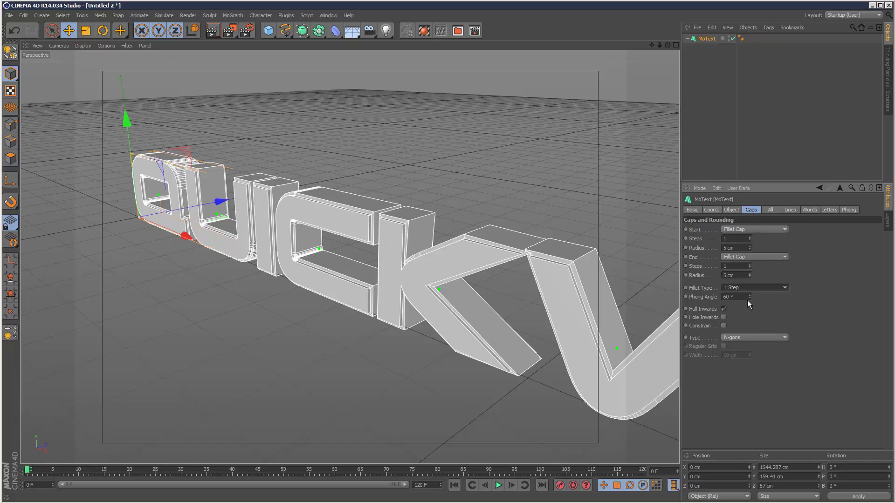
- Give the fillet a 2 cm radius and mesh the caps as Quadrangles on a regular grid
{"action": "left_click", "coordinate": [729, 248]}
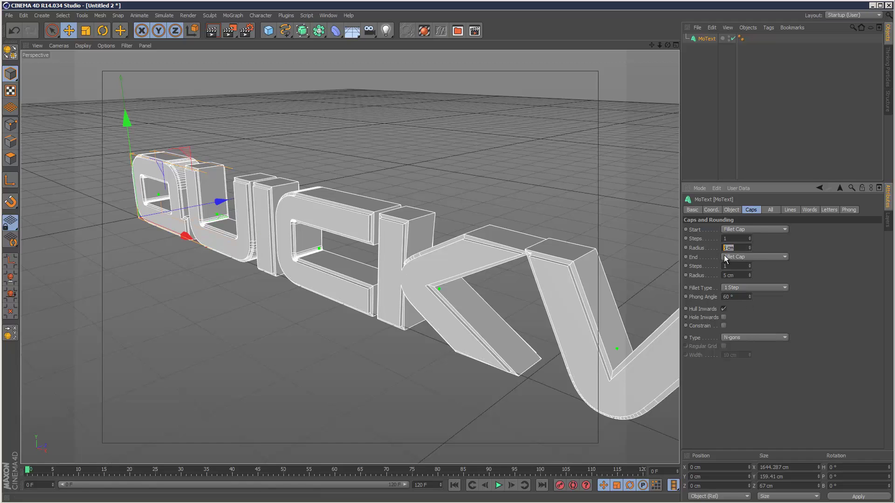
{"action": "type", "text": "2"}
{"action": "key", "text": "Return"}
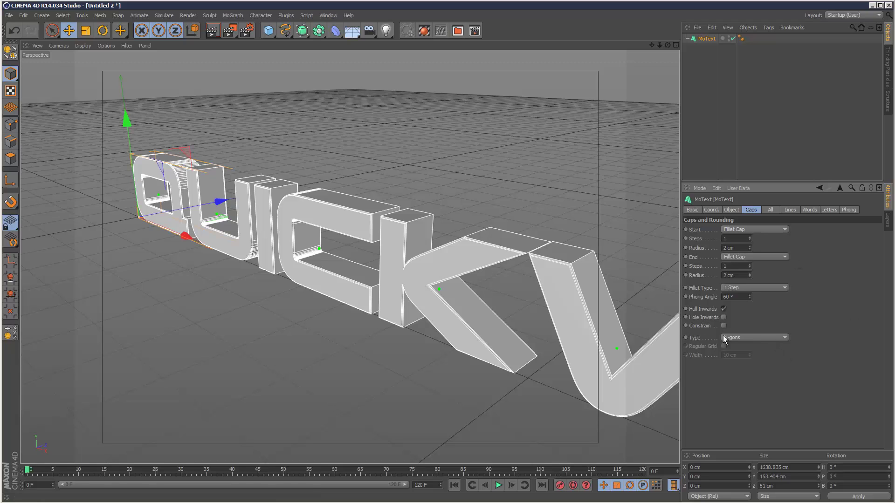
{"action": "left_click", "coordinate": [742, 340]}
{"action": "left_click", "coordinate": [735, 351]}
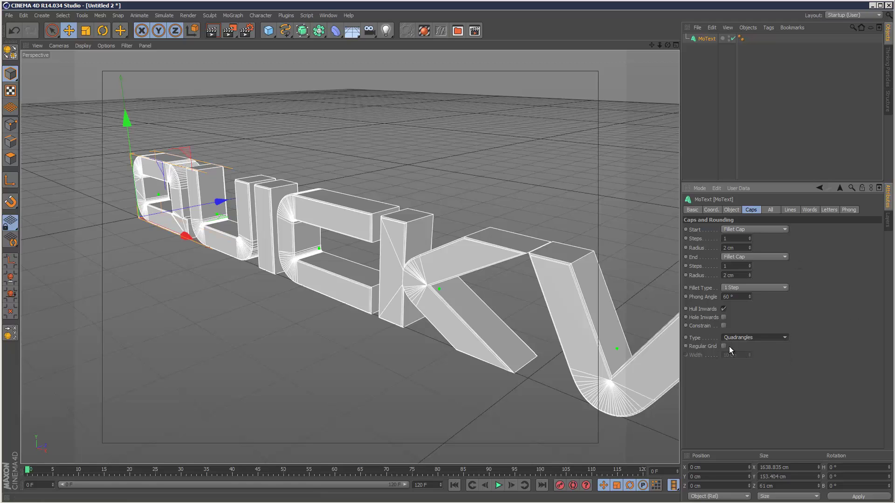
{"action": "left_click", "coordinate": [724, 347]}
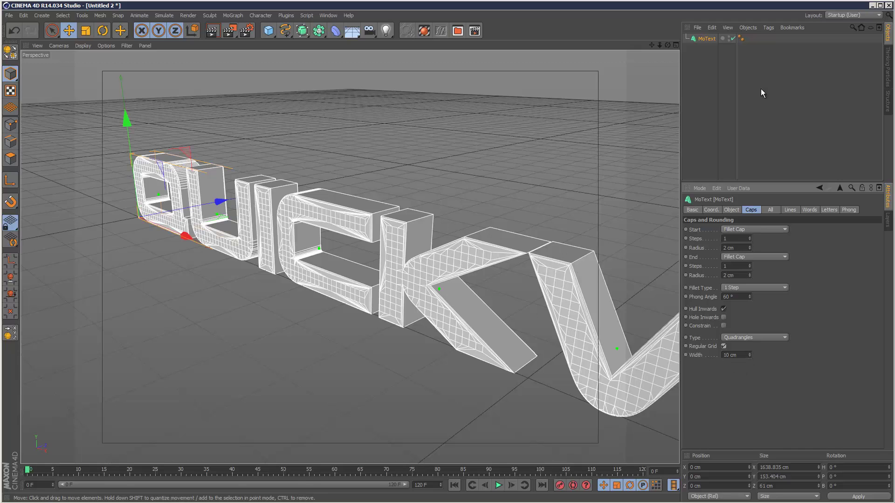
- Raise extrusion Subdivision to 3, set Intermediate Points to Subdivided, and zoom out to the whole word
{"action": "left_click", "coordinate": [730, 209]}
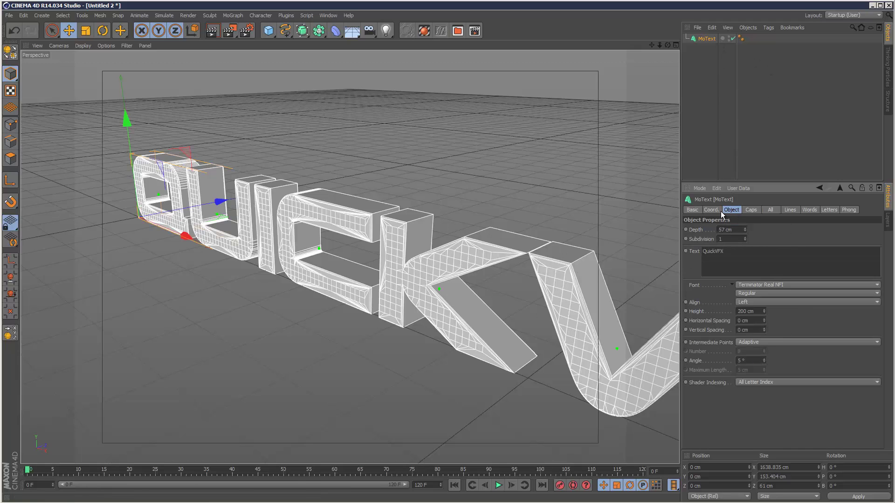
{"action": "left_click", "coordinate": [745, 237]}
{"action": "left_click", "coordinate": [744, 237]}
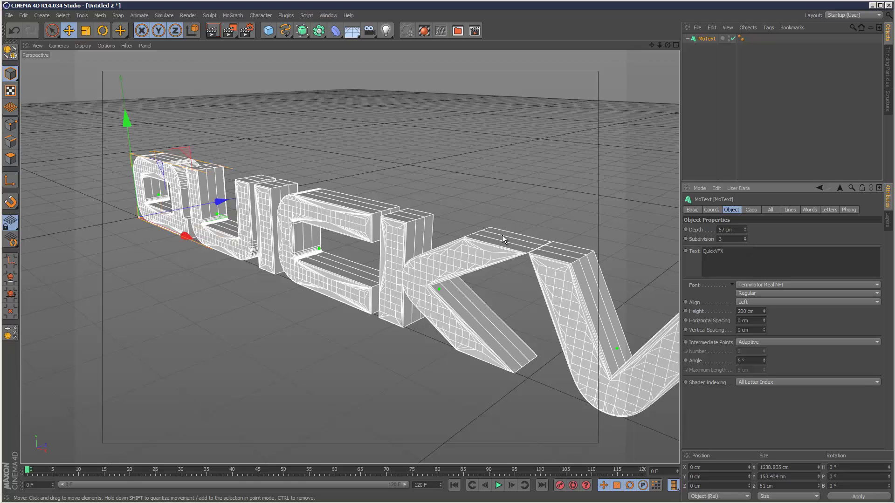
{"action": "left_click", "coordinate": [753, 342]}
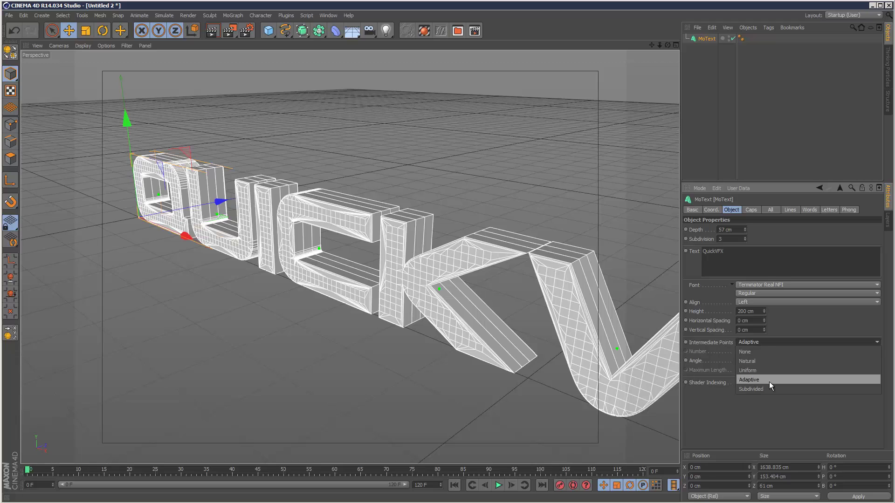
{"action": "left_click", "coordinate": [770, 385]}
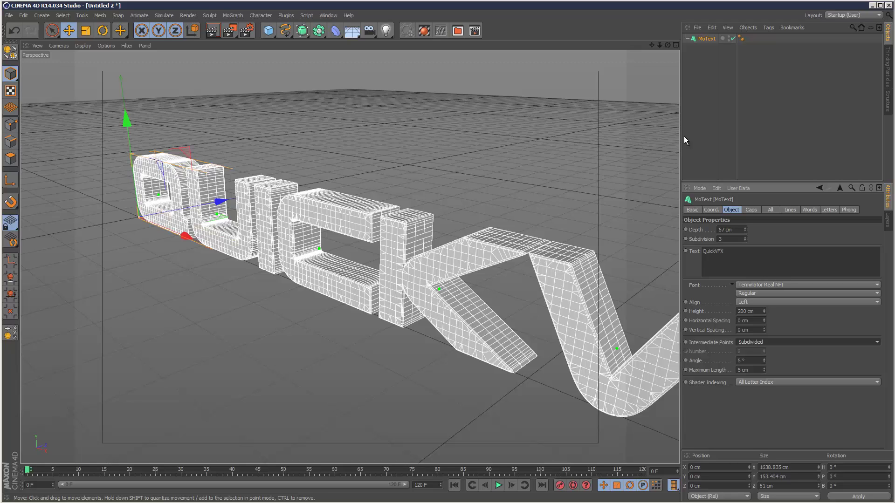
{"action": "left_click", "coordinate": [799, 124]}
{"action": "left_click_drag", "start_coordinate": [659, 45], "coordinate": [251, 42]}
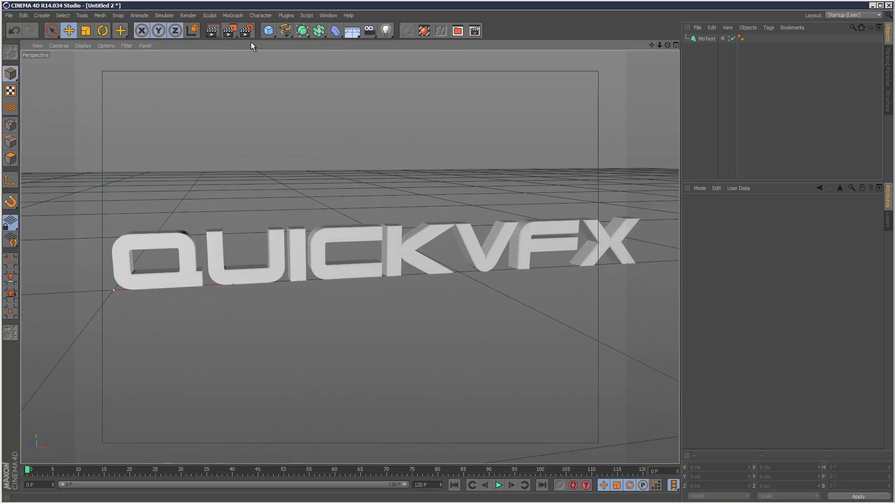
- Render a preview, add a Floor object beneath the text, and render again
{"action": "left_click", "coordinate": [212, 30]}
{"action": "left_click", "coordinate": [354, 31]}
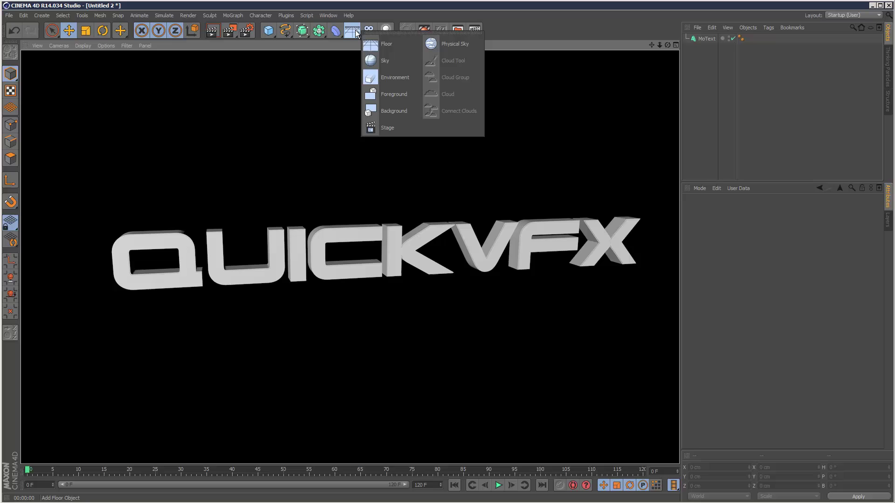
{"action": "left_click", "coordinate": [372, 40]}
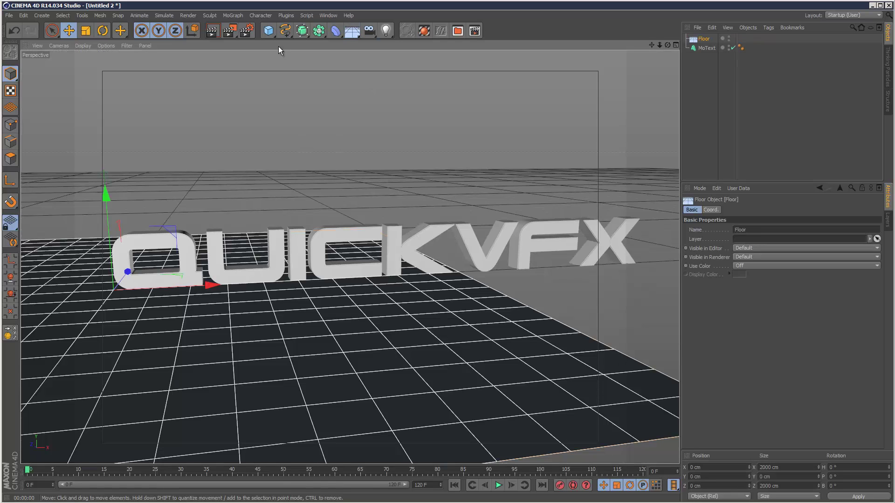
{"action": "left_click", "coordinate": [212, 31]}
- Lower the floor to Y -6.927 cm in the front view, then render the maximized Perspective view
{"action": "left_click", "coordinate": [674, 45]}
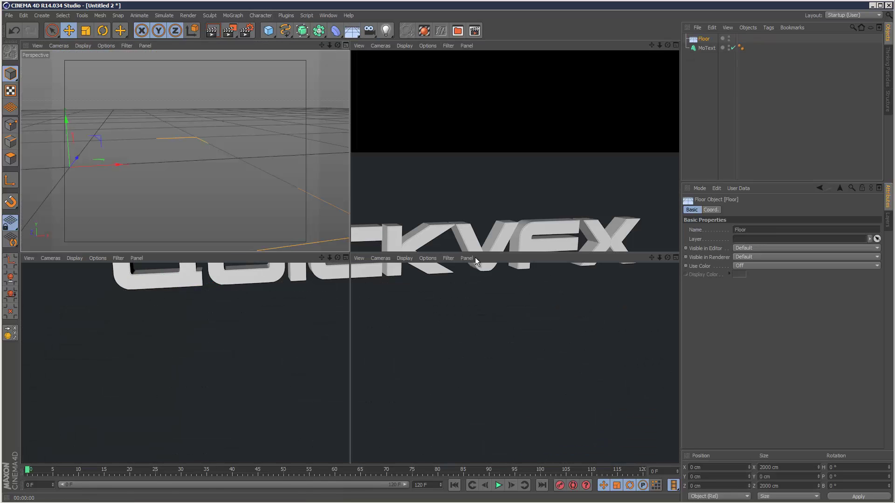
{"action": "left_click", "coordinate": [676, 258]}
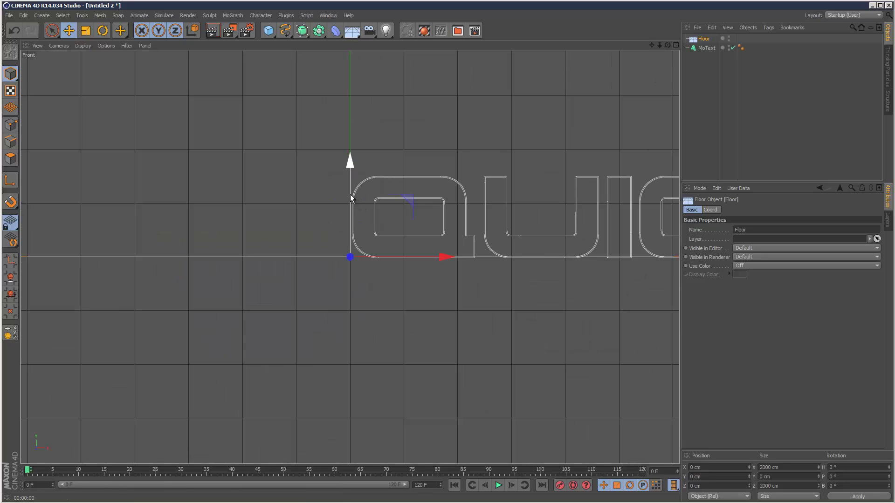
{"action": "left_click_drag", "start_coordinate": [350, 195], "coordinate": [349, 200]}
{"action": "left_click", "coordinate": [655, 147]}
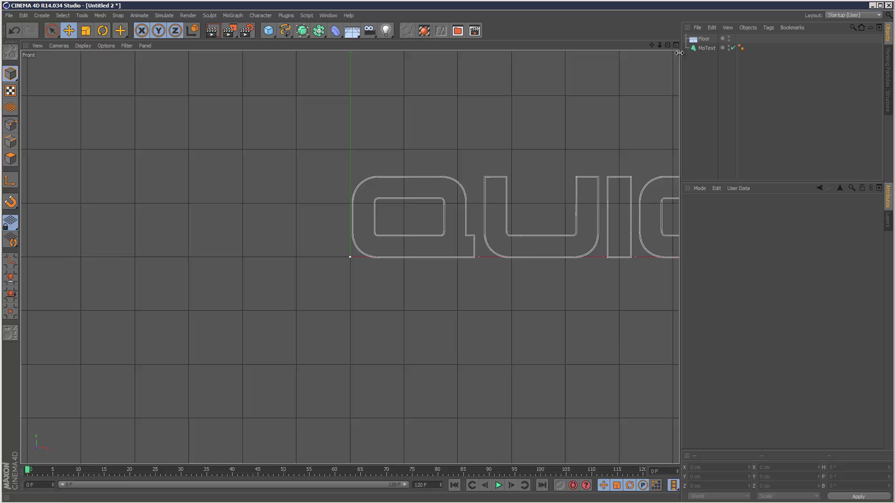
{"action": "middle_click", "coordinate": [418, 56]}
{"action": "middle_click", "coordinate": [317, 51]}
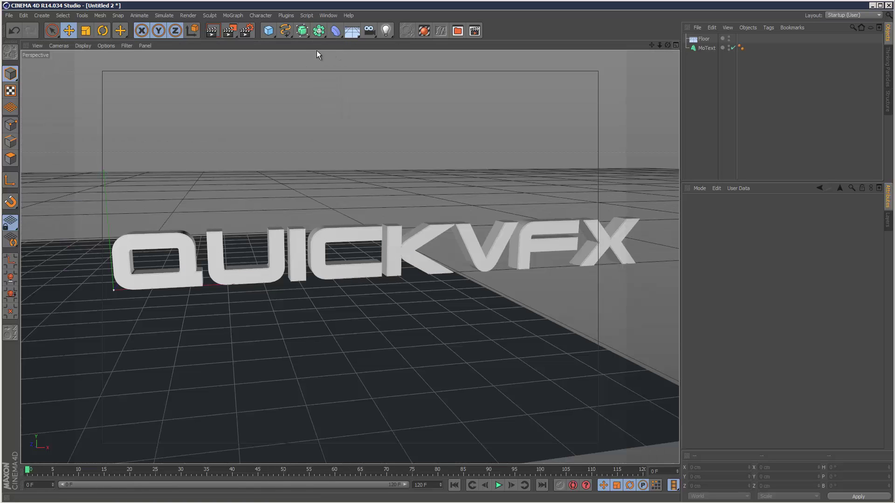
{"action": "left_click", "coordinate": [212, 31]}
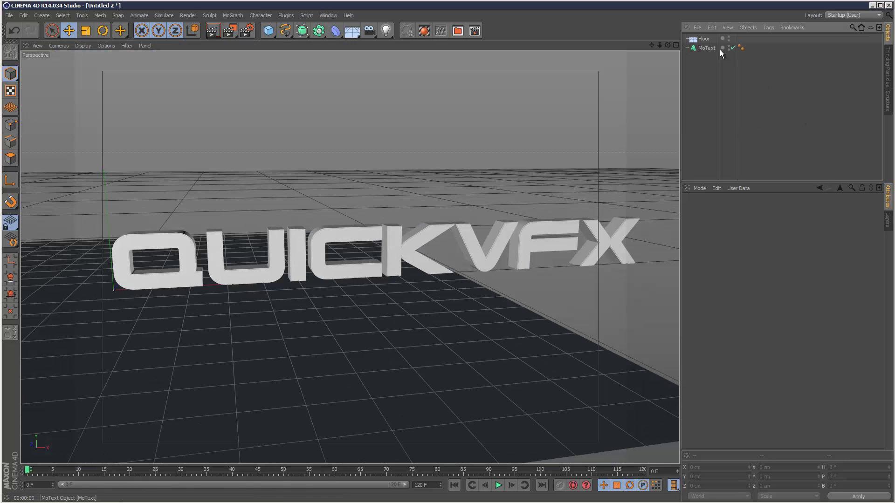
- Add a PolyFX object and a Random effector with the MoText selected
{"action": "left_click", "coordinate": [713, 49]}
{"action": "left_click", "coordinate": [233, 16]}
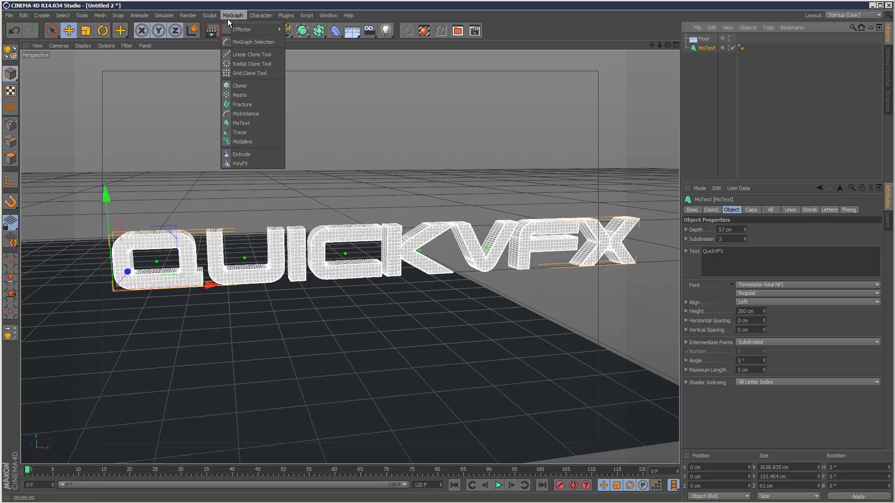
{"action": "left_click", "coordinate": [257, 164]}
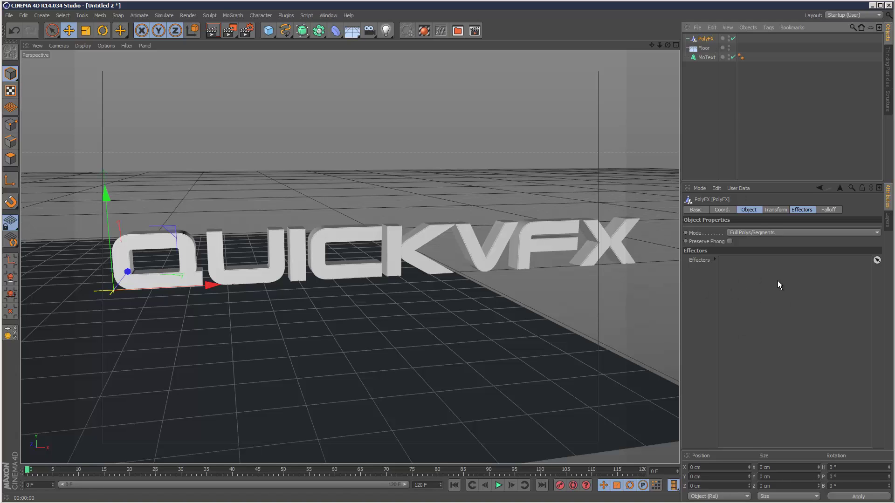
{"action": "left_click", "coordinate": [233, 16]}
{"action": "mouse_move", "coordinate": [248, 30]}
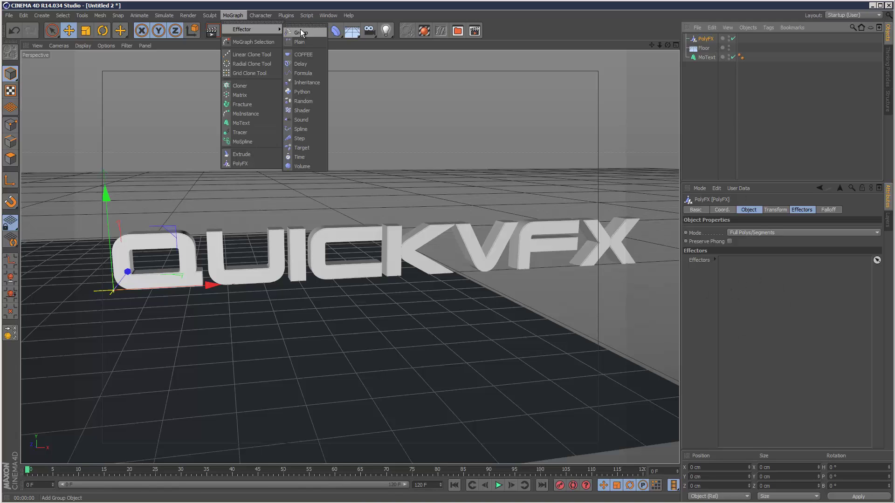
{"action": "left_click", "coordinate": [314, 102]}
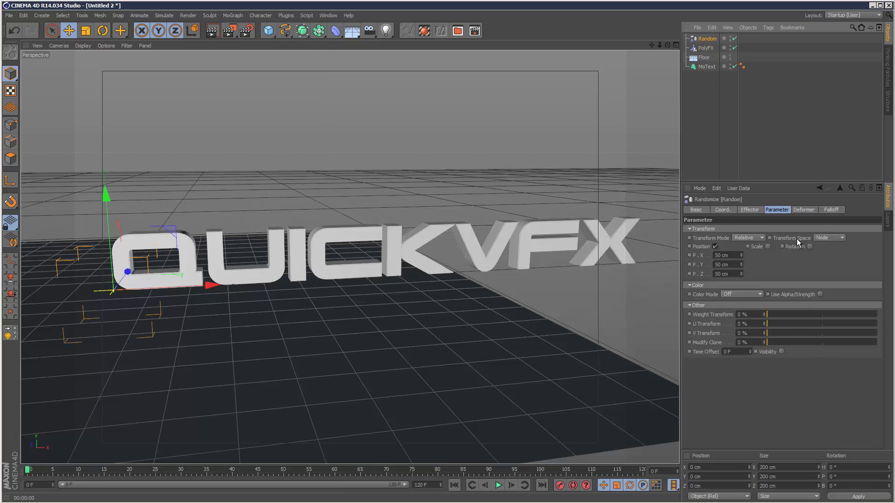
- Nest the PolyFX object under the MoText in the Object Manager
{"action": "left_click", "coordinate": [706, 48]}
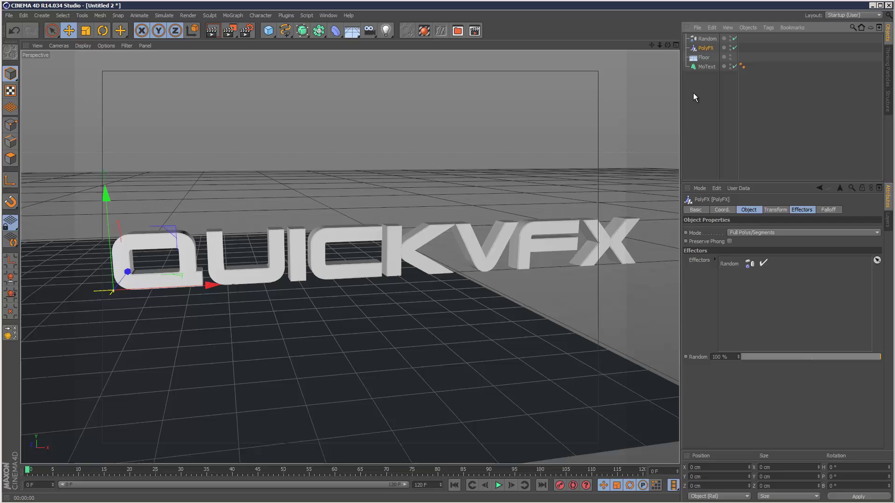
{"action": "left_click", "coordinate": [710, 84]}
{"action": "left_click", "coordinate": [708, 48]}
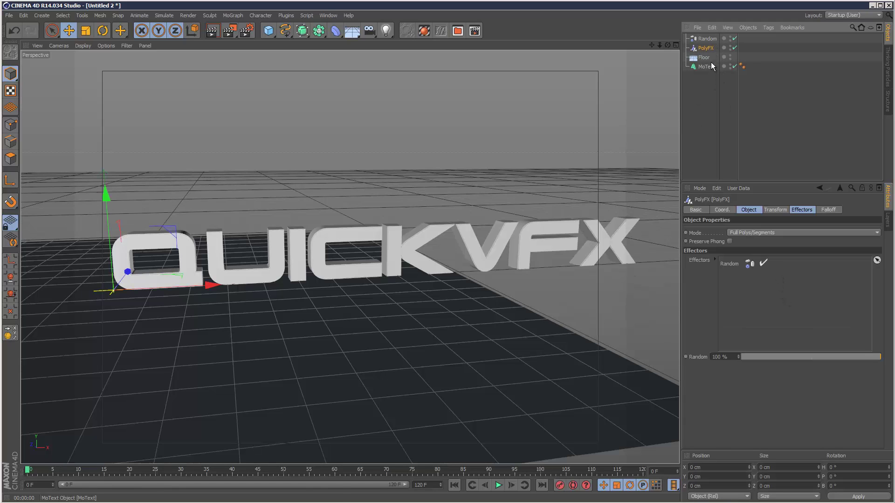
{"action": "left_click_drag", "start_coordinate": [711, 47], "coordinate": [708, 67]}
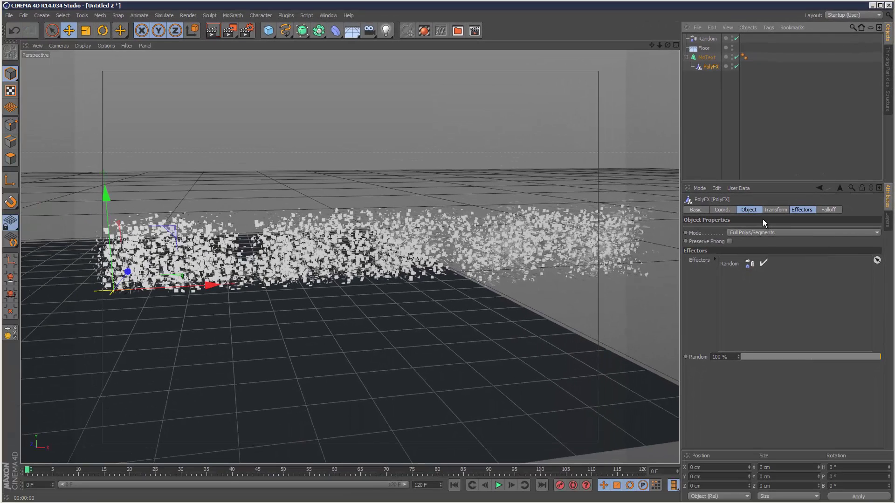
- Set the PolyFX falloff shape to Linear
{"action": "left_click", "coordinate": [829, 210]}
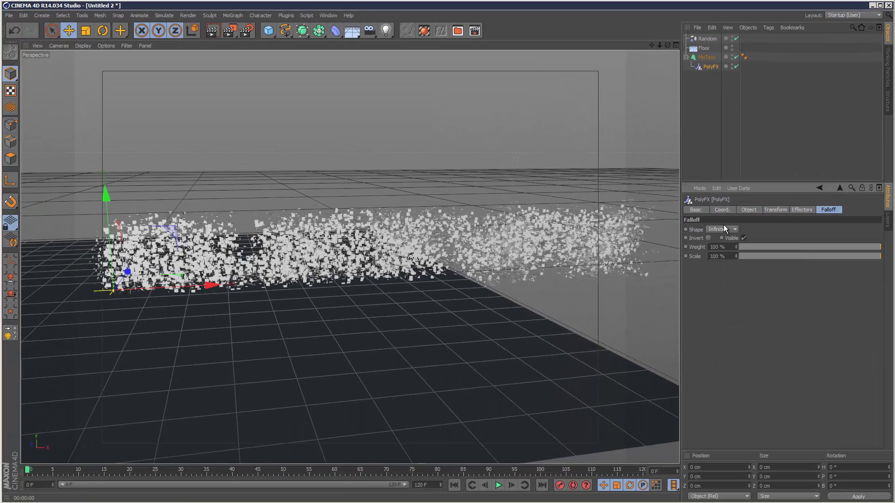
{"action": "left_click", "coordinate": [725, 228]}
{"action": "left_click", "coordinate": [731, 287]}
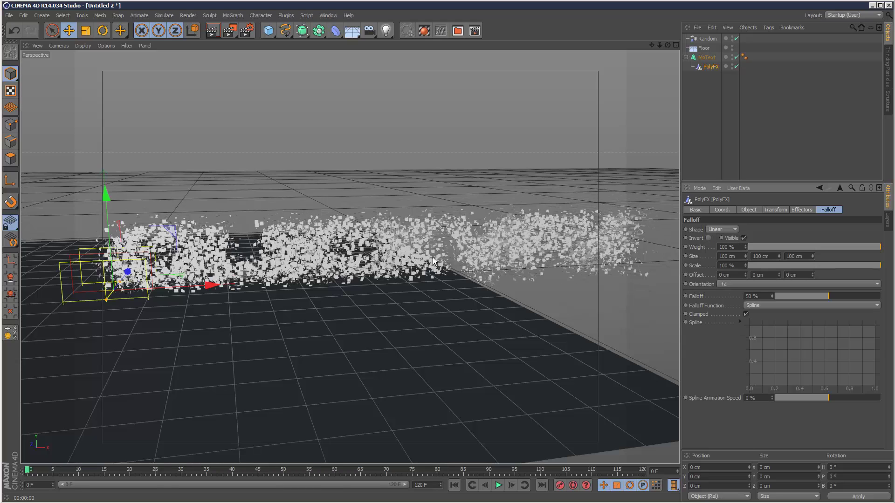
- Rotate the falloff to H -90° and move it to X -190.438 cm at the text's start
{"action": "key", "text": "r"}
{"action": "left_click_drag", "start_coordinate": [155, 297], "coordinate": [40, 309]}
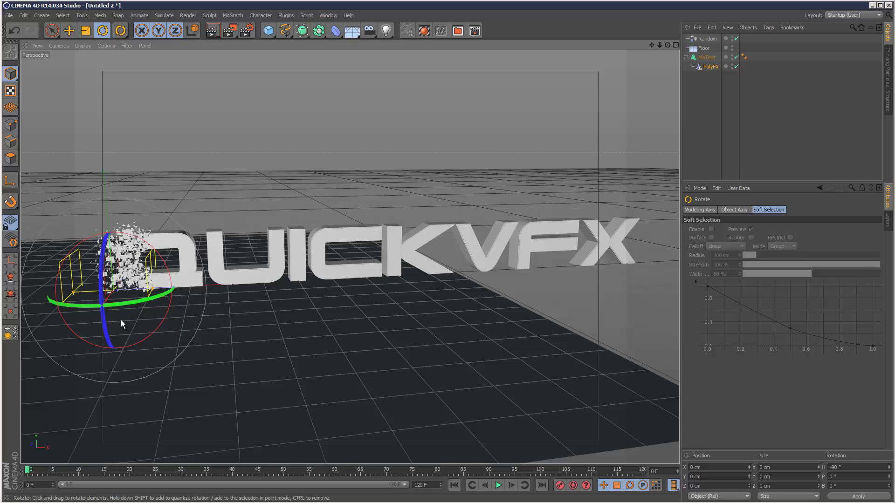
{"action": "key", "text": "e"}
{"action": "left_click_drag", "start_coordinate": [203, 294], "coordinate": [75, 420]}
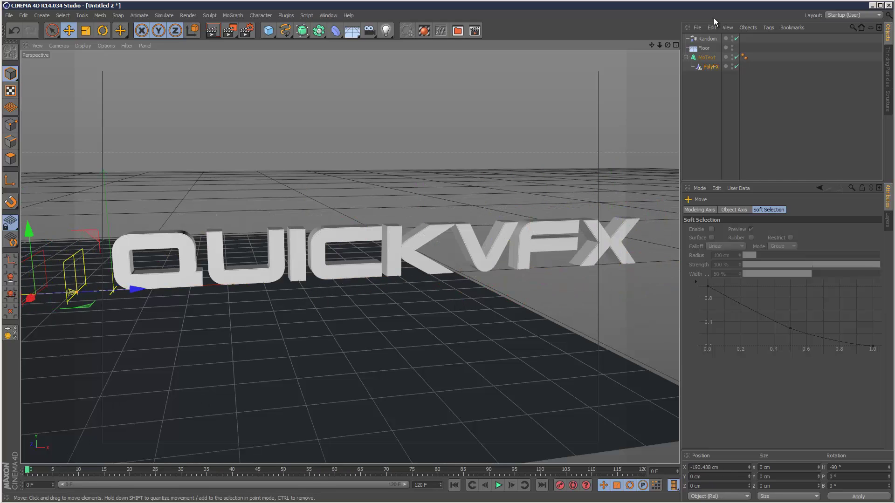
- Animate PolyFX from X -190.438 cm at frame 0 to about 2278 cm at frame 120
{"action": "left_click", "coordinate": [719, 67]}
{"action": "left_click", "coordinate": [721, 210]}
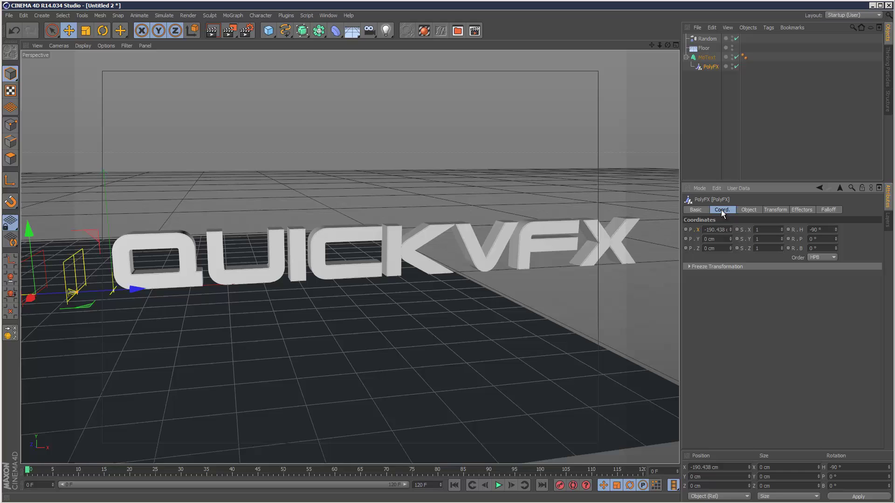
{"action": "left_click", "coordinate": [643, 472]}
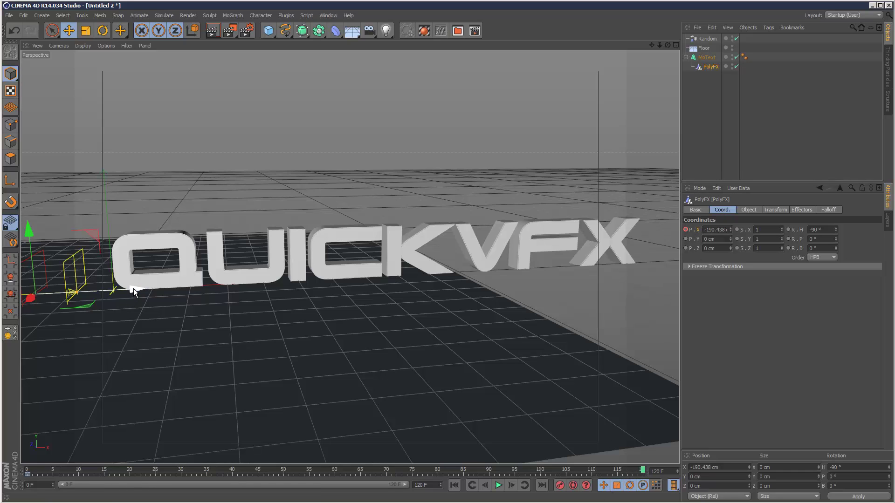
{"action": "left_click_drag", "start_coordinate": [133, 292], "coordinate": [677, 238]}
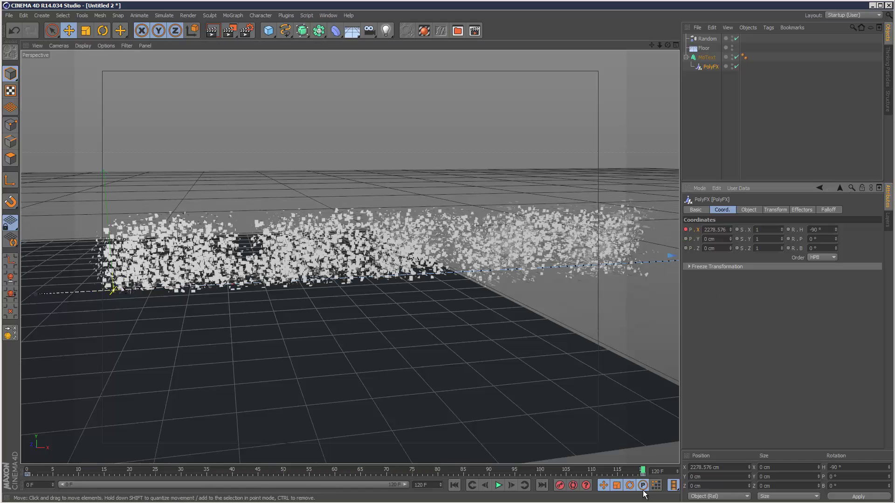
- Play back the shatter animation and switch the viewport to Hidden Line display
{"action": "left_click", "coordinate": [455, 485]}
{"action": "left_click", "coordinate": [510, 486]}
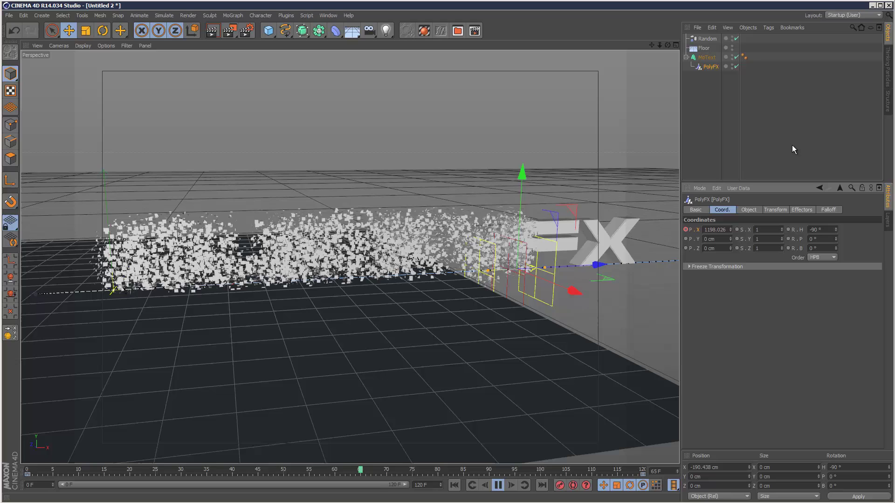
{"action": "left_click", "coordinate": [498, 485]}
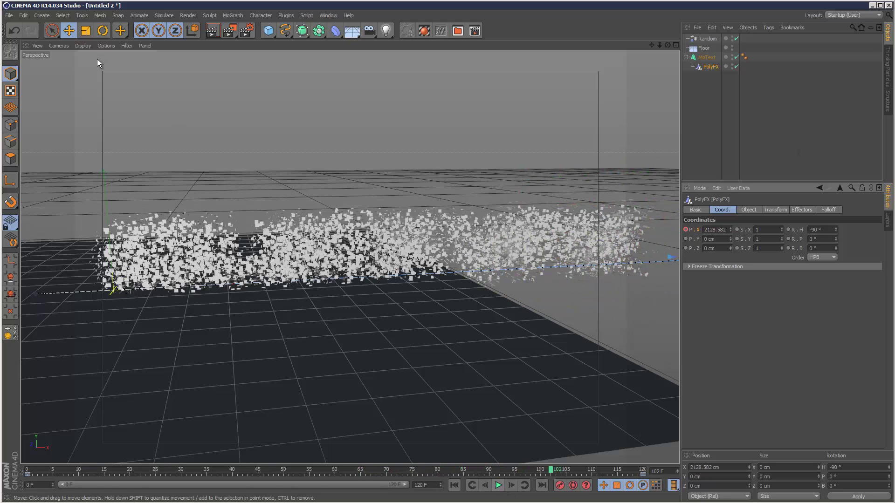
{"action": "left_click", "coordinate": [83, 45]}
{"action": "left_click", "coordinate": [106, 117]}
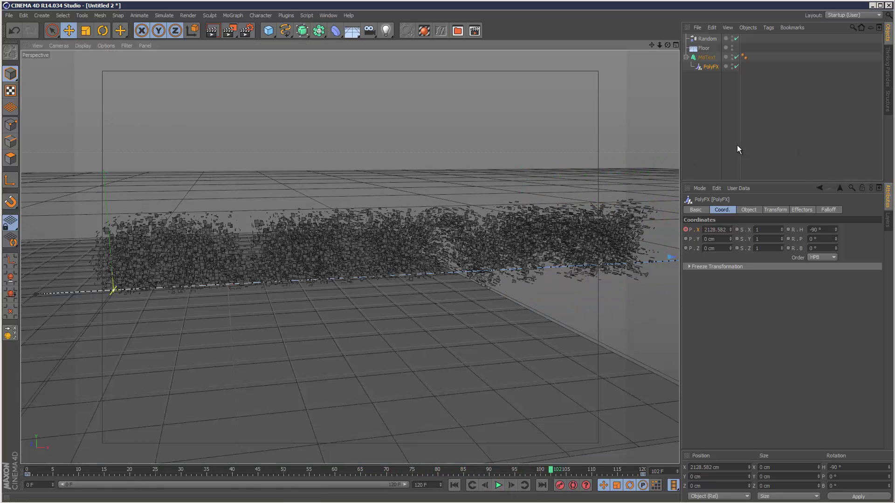
{"action": "left_click", "coordinate": [777, 144]}
- Slide the floor along the X axis
{"action": "left_click", "coordinate": [550, 236]}
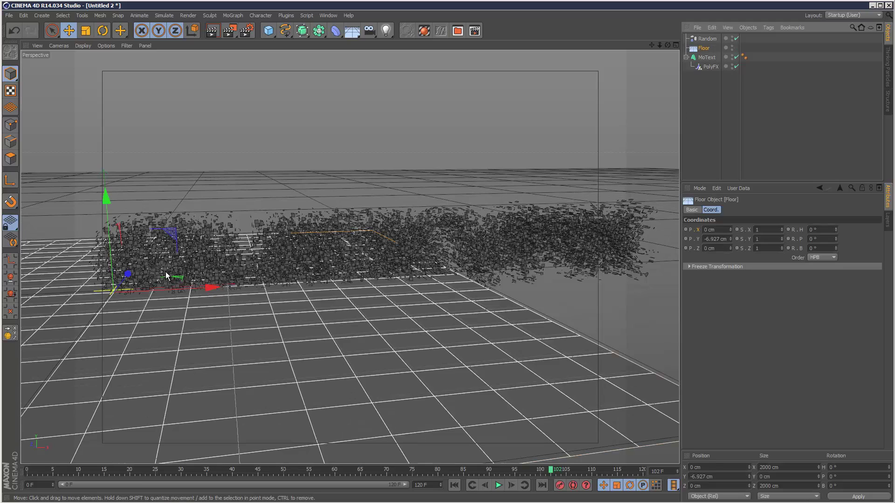
{"action": "left_click_drag", "start_coordinate": [208, 286], "coordinate": [513, 275]}
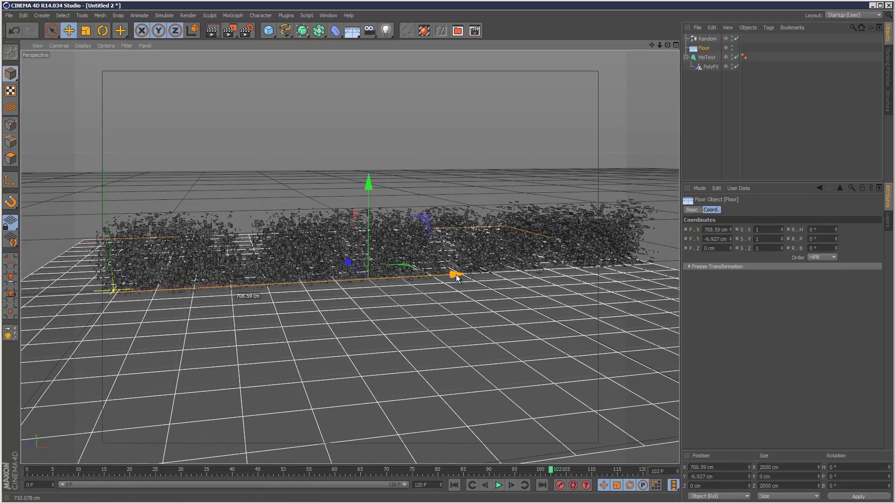
{"action": "left_click", "coordinate": [709, 171]}
- Replay the animation, stopping at frame 73, and hide the floor from the viewport
{"action": "left_click", "coordinate": [454, 485]}
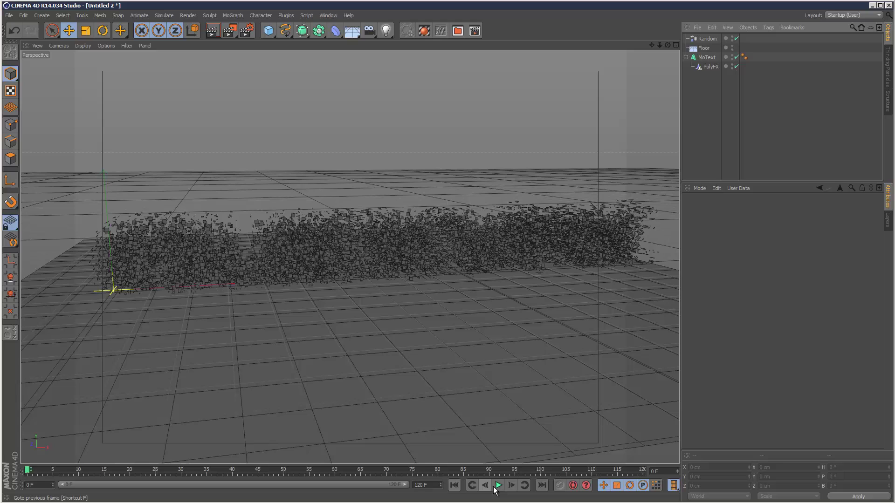
{"action": "left_click", "coordinate": [498, 486]}
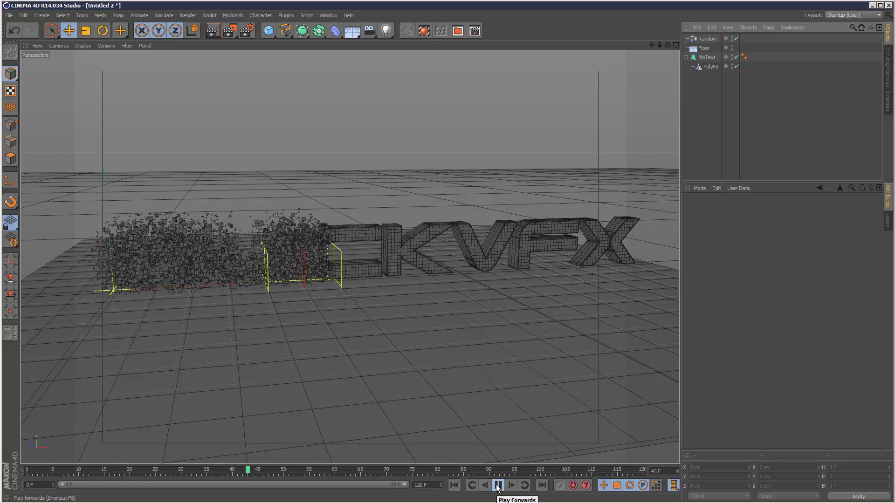
{"action": "left_click", "coordinate": [498, 486]}
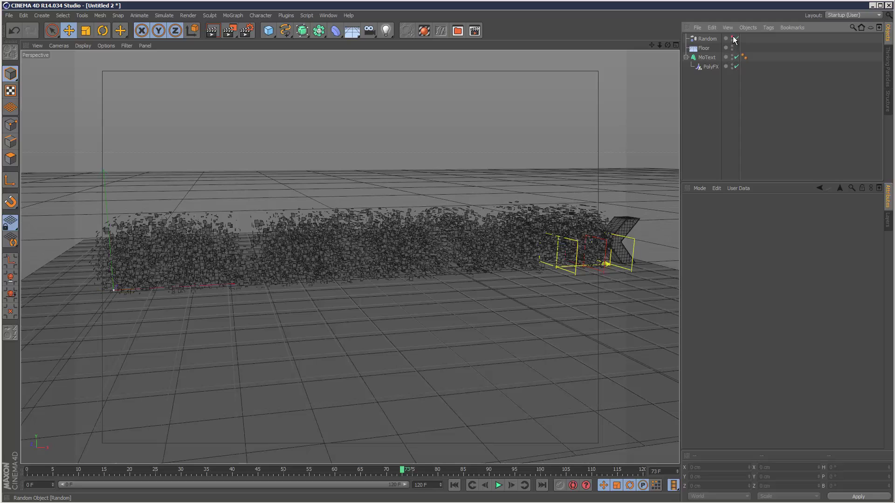
{"action": "left_click", "coordinate": [732, 47]}
{"action": "left_click", "coordinate": [733, 47]}
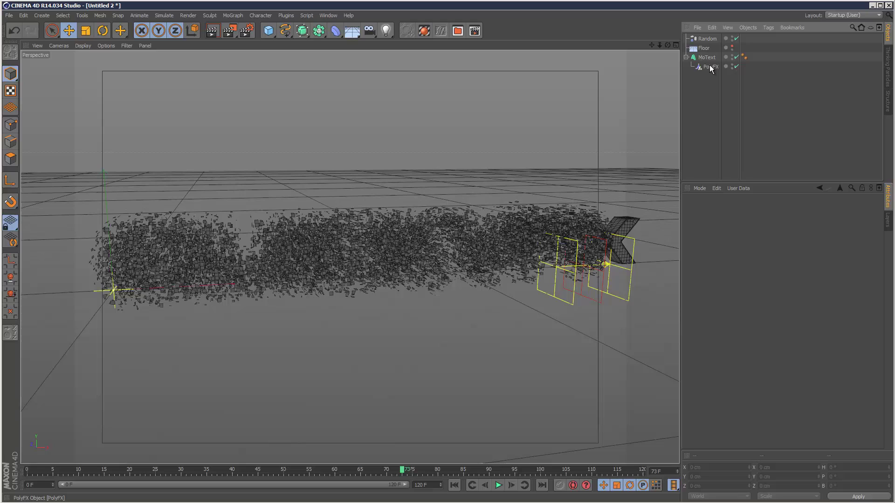
- Set the Random effector's position offsets to 67/132/78 cm and rotations to 22°/56°/22°
{"action": "left_click", "coordinate": [706, 39]}
{"action": "left_click", "coordinate": [758, 211]}
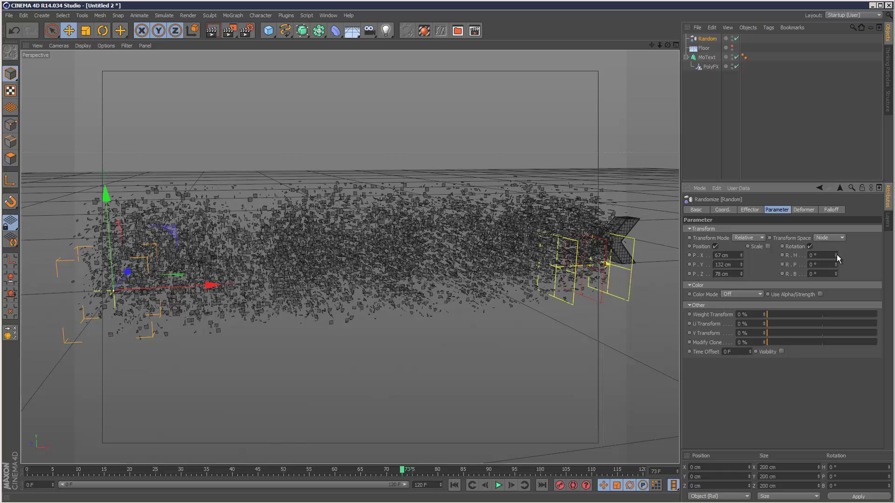
{"action": "left_click_drag", "start_coordinate": [837, 255], "coordinate": [834, 270]}
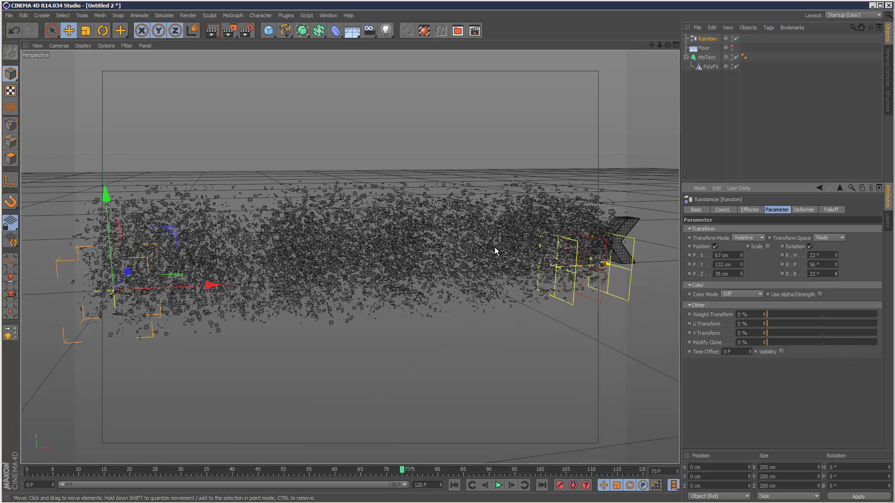
{"action": "left_click", "coordinate": [707, 57]}
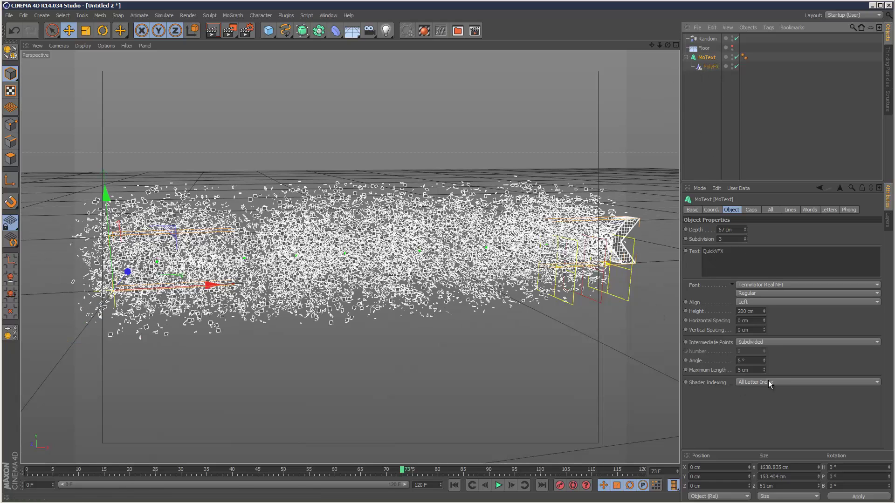
- Drop MoText Subdivision to 1, widen the cap grid to 13 cm, and rewind the timeline
{"action": "left_click", "coordinate": [745, 241]}
{"action": "left_click", "coordinate": [745, 241]}
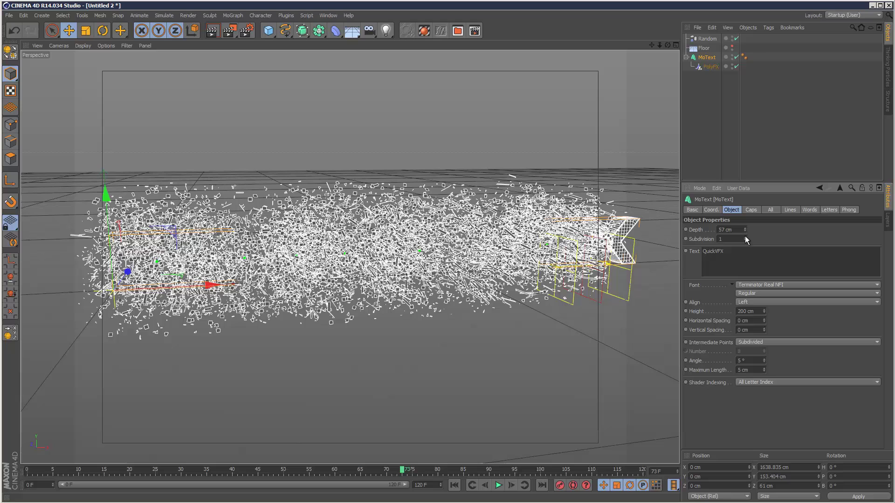
{"action": "left_click", "coordinate": [751, 210]}
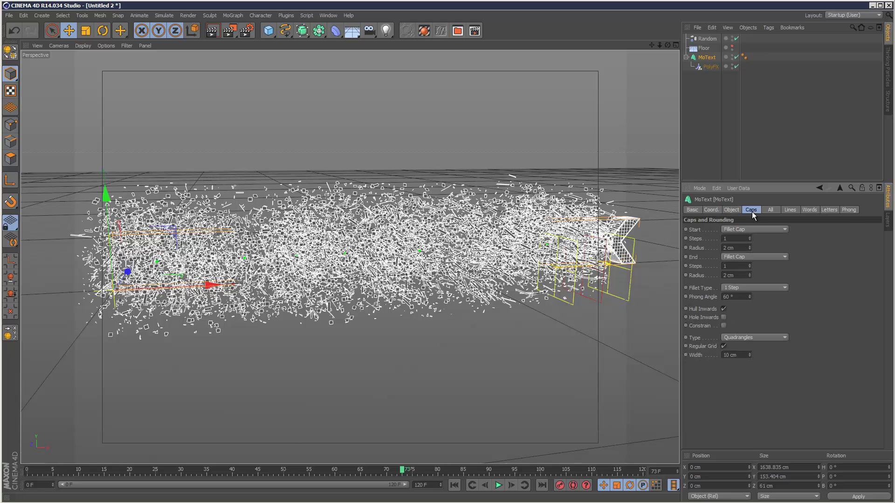
{"action": "left_click", "coordinate": [750, 353]}
{"action": "left_click", "coordinate": [750, 354]}
{"action": "left_click", "coordinate": [749, 354]}
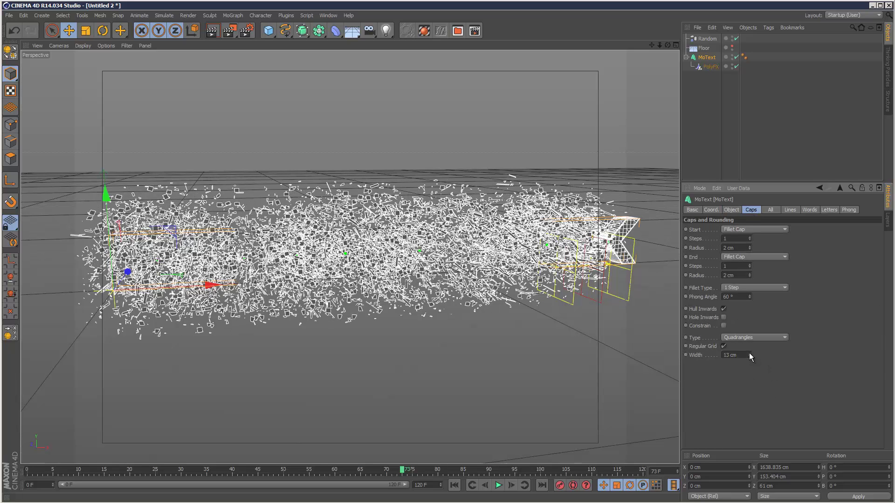
{"action": "left_click", "coordinate": [771, 164]}
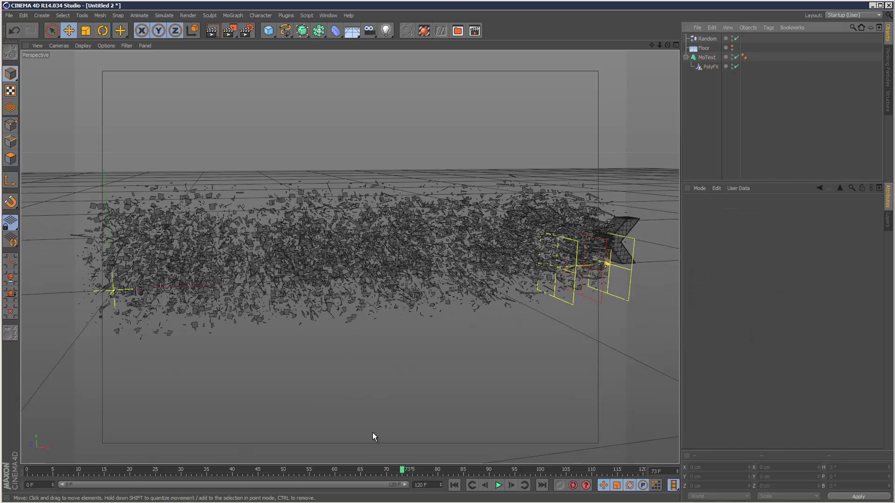
{"action": "left_click_drag", "start_coordinate": [383, 472], "coordinate": [248, 451]}
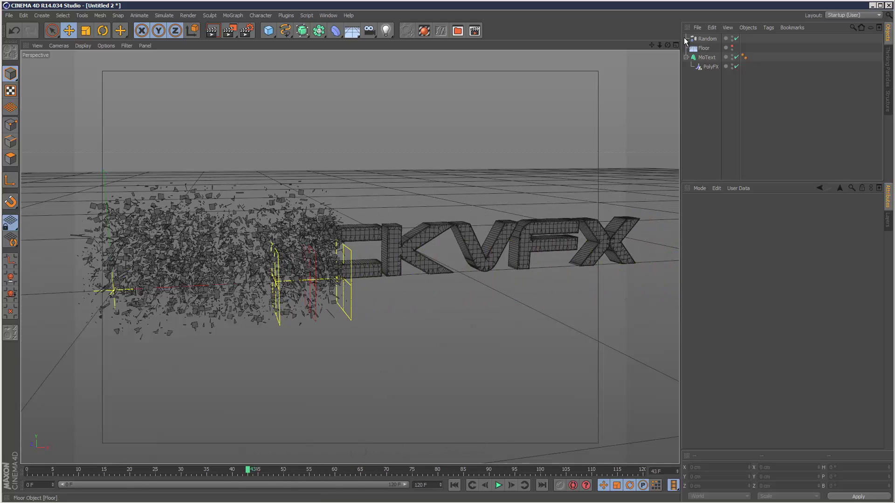
- Set the PolyFX falloff to 100% with an Inverse Square falloff function
{"action": "left_click", "coordinate": [707, 38]}
{"action": "left_click", "coordinate": [831, 210]}
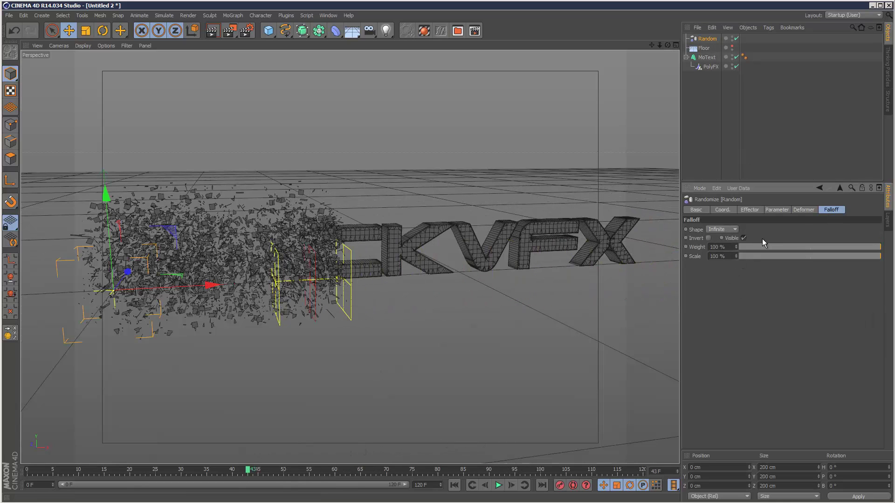
{"action": "left_click", "coordinate": [711, 67]}
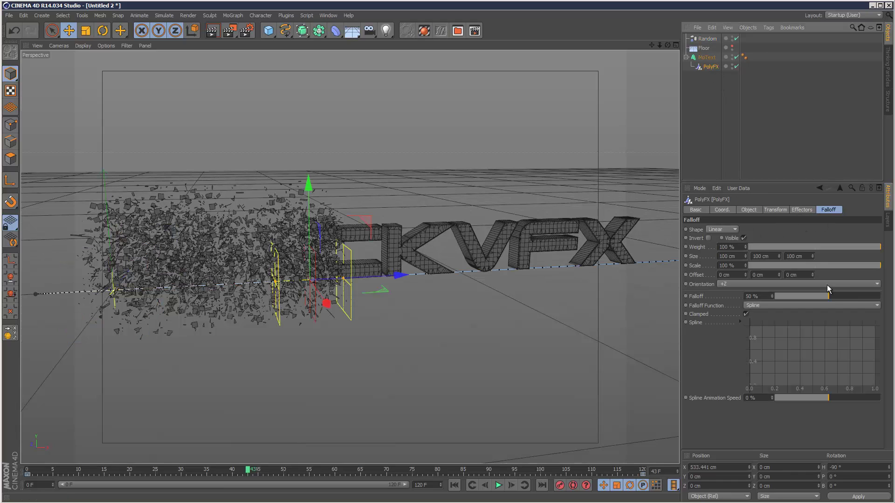
{"action": "left_click_drag", "start_coordinate": [835, 298], "coordinate": [889, 294]}
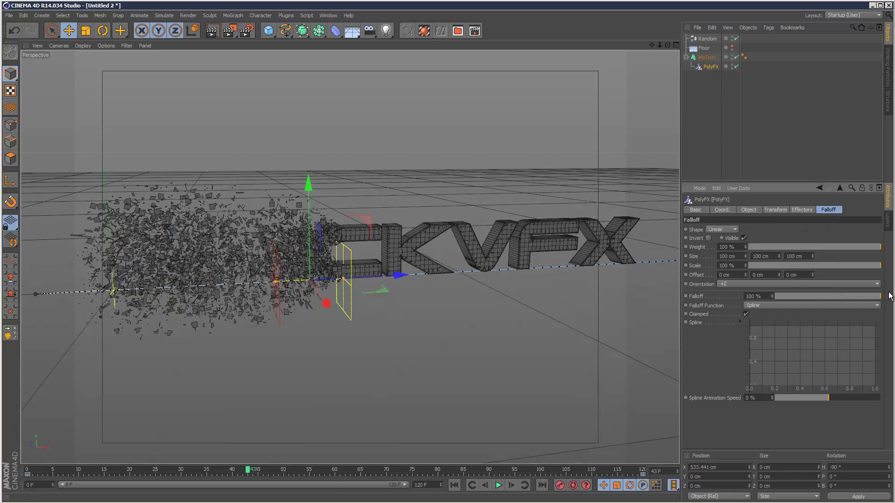
{"action": "left_click", "coordinate": [763, 306]}
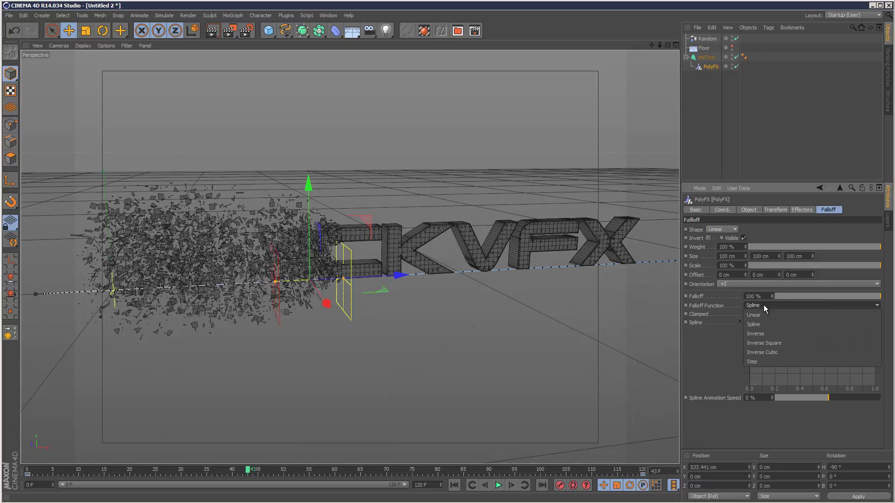
{"action": "left_click", "coordinate": [780, 345]}
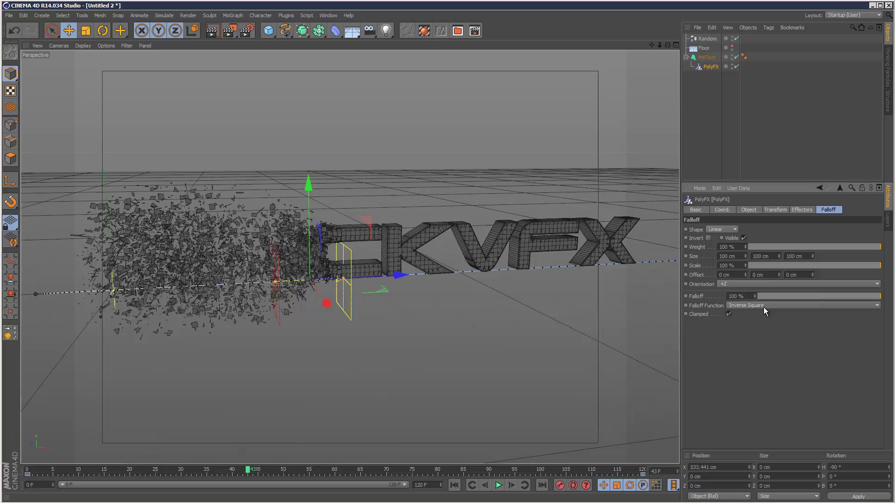
- Deselect everything, rewind to the start and play the shatter animation
{"action": "left_click", "coordinate": [788, 144]}
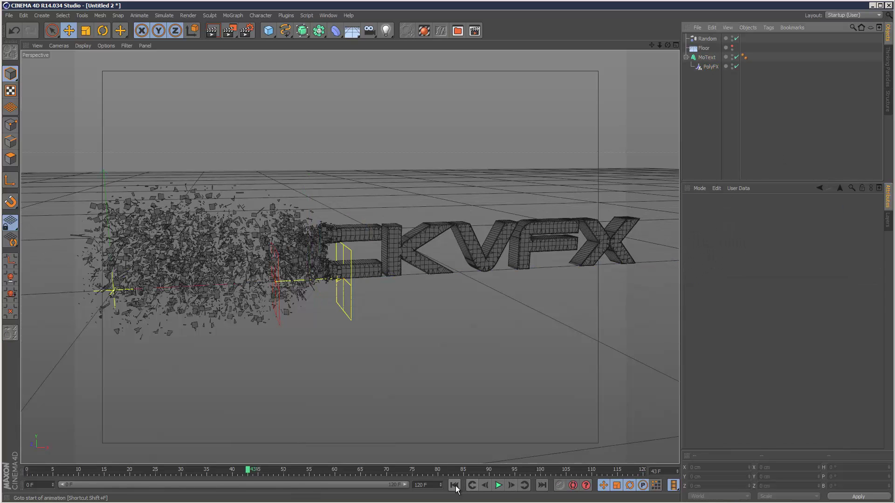
{"action": "left_click", "coordinate": [455, 486]}
{"action": "left_click", "coordinate": [498, 486]}
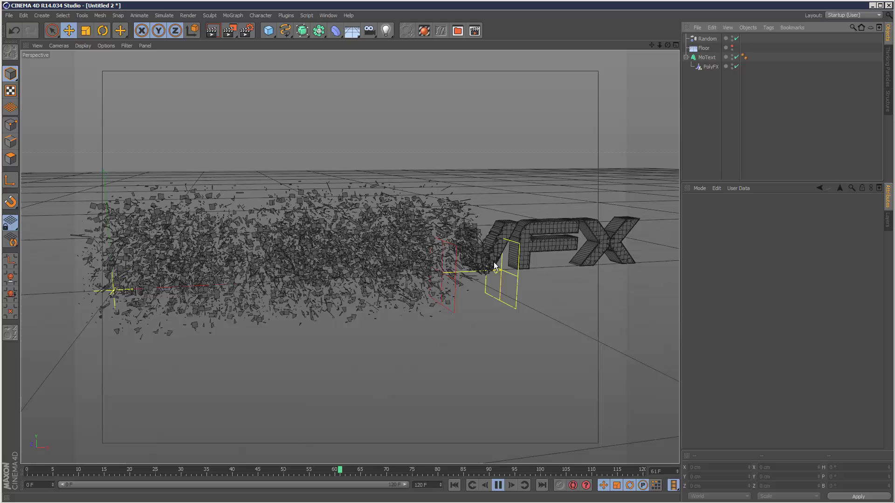
- Stop playback, add a Time effector to PolyFX, and check it lists Random and Time
{"action": "left_click", "coordinate": [498, 486]}
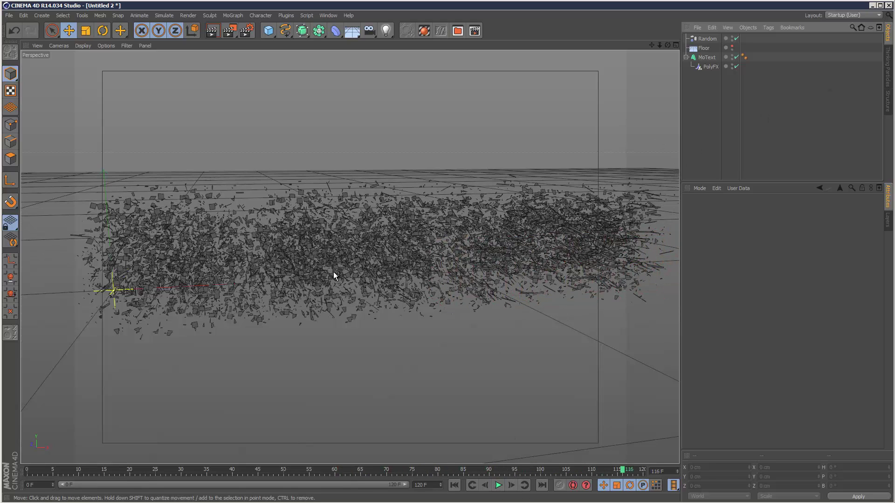
{"action": "left_click", "coordinate": [709, 58]}
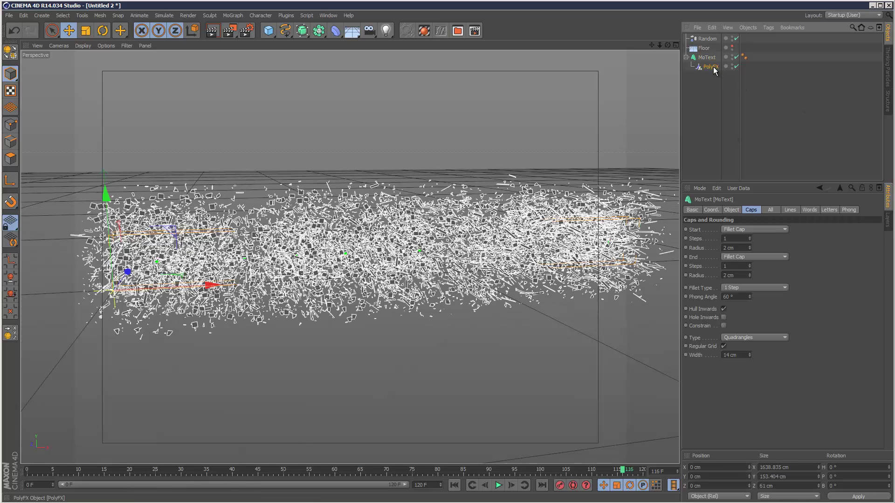
{"action": "left_click", "coordinate": [711, 67]}
{"action": "left_click", "coordinate": [233, 16]}
{"action": "mouse_move", "coordinate": [246, 30]}
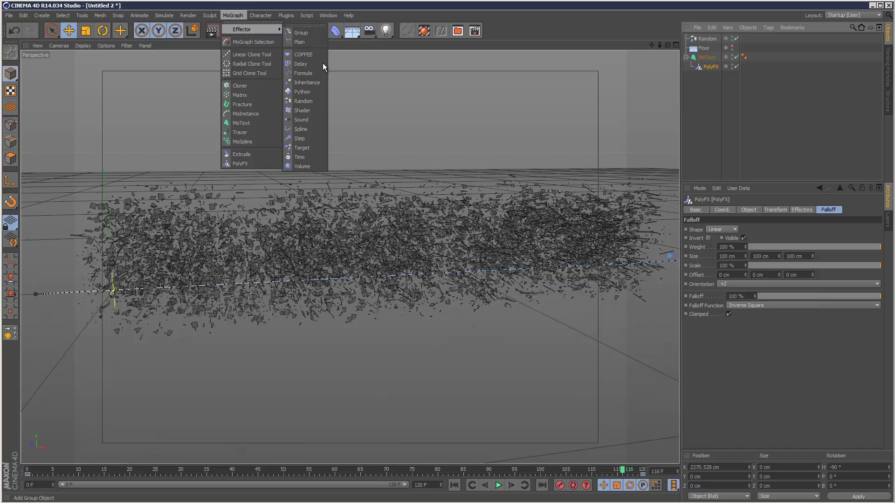
{"action": "left_click", "coordinate": [320, 155]}
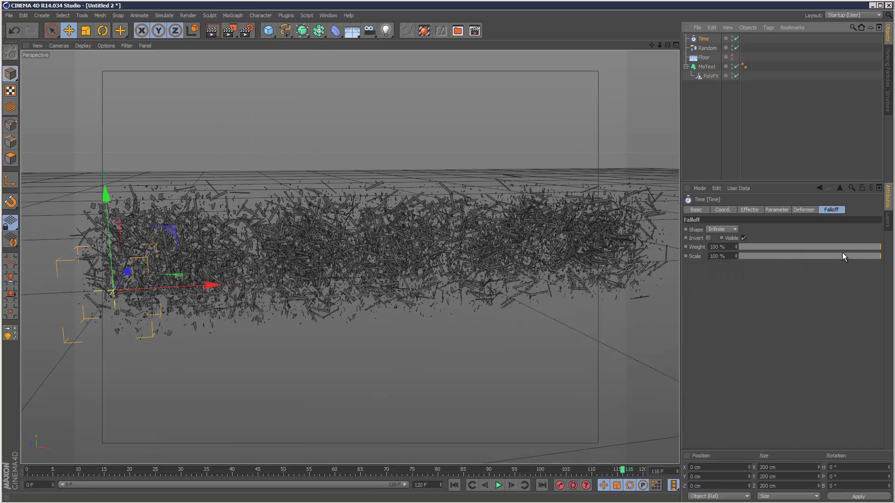
{"action": "left_click", "coordinate": [711, 76]}
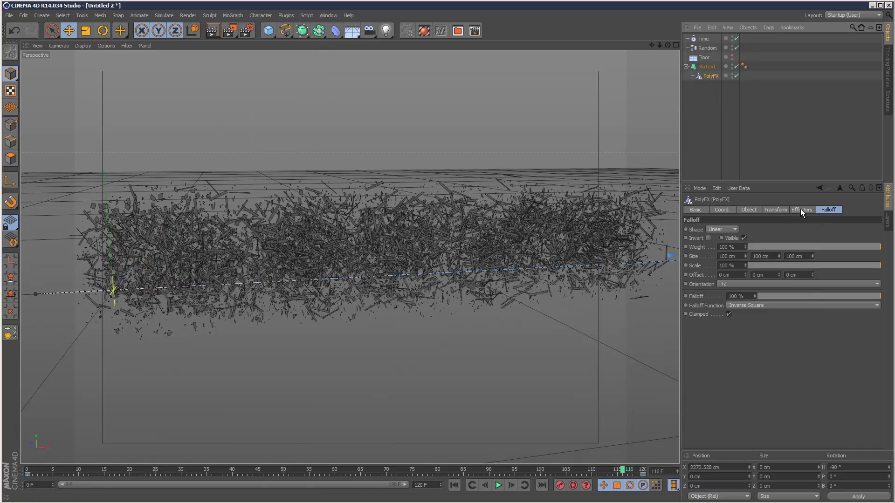
{"action": "left_click", "coordinate": [801, 210]}
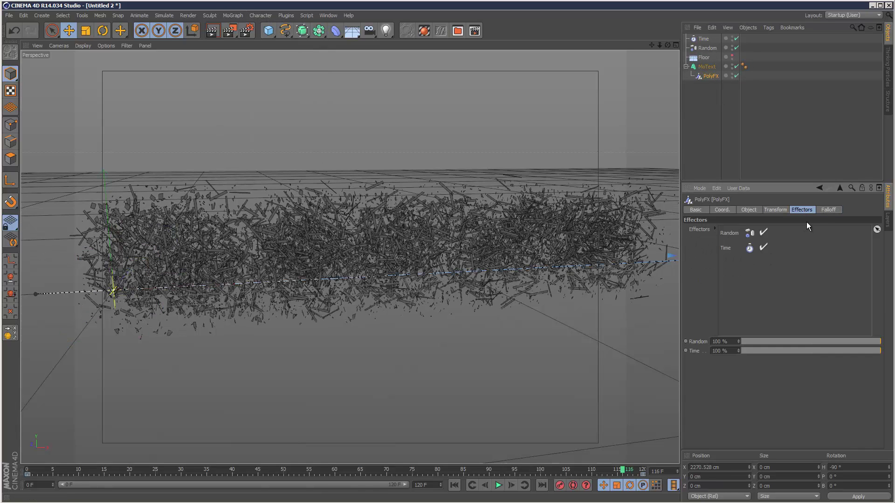
- Set the Time effector's heading, pitch and bank rotation to 6° each
{"action": "double_click", "coordinate": [731, 250]}
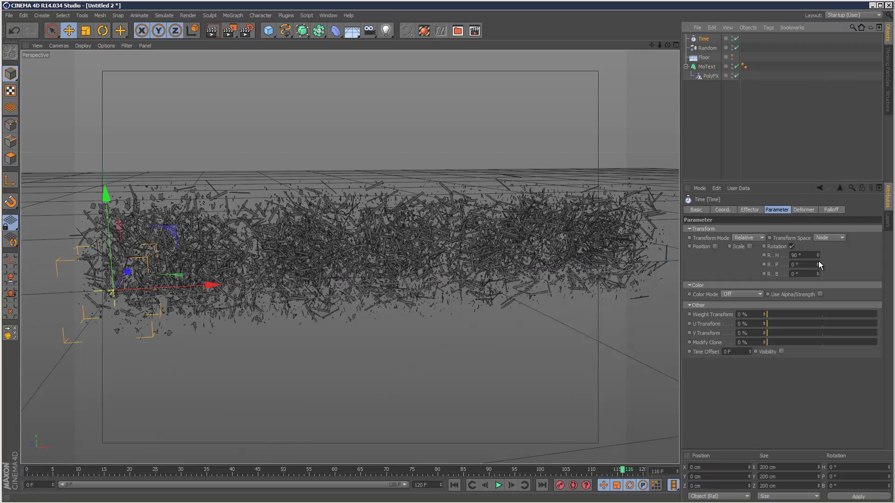
{"action": "left_click_drag", "start_coordinate": [819, 255], "coordinate": [818, 255]}
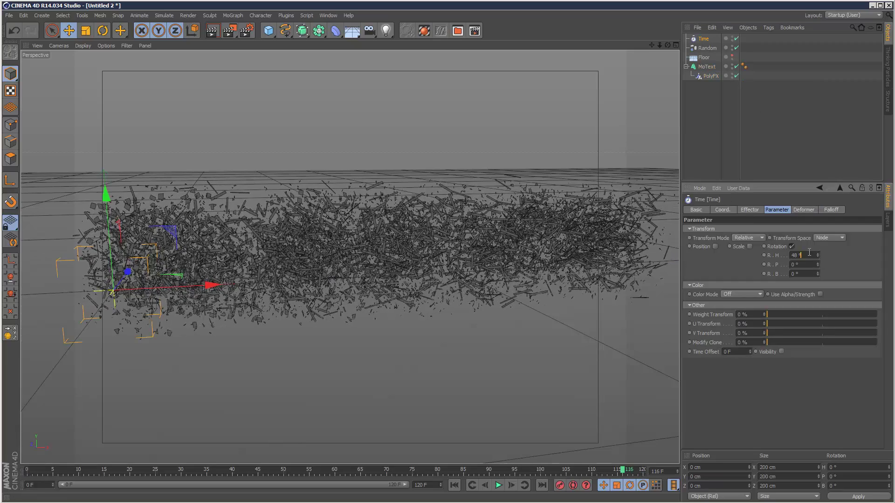
{"action": "double_click", "coordinate": [809, 253]}
{"action": "type", "text": "6"}
{"action": "key", "text": "Tab"}
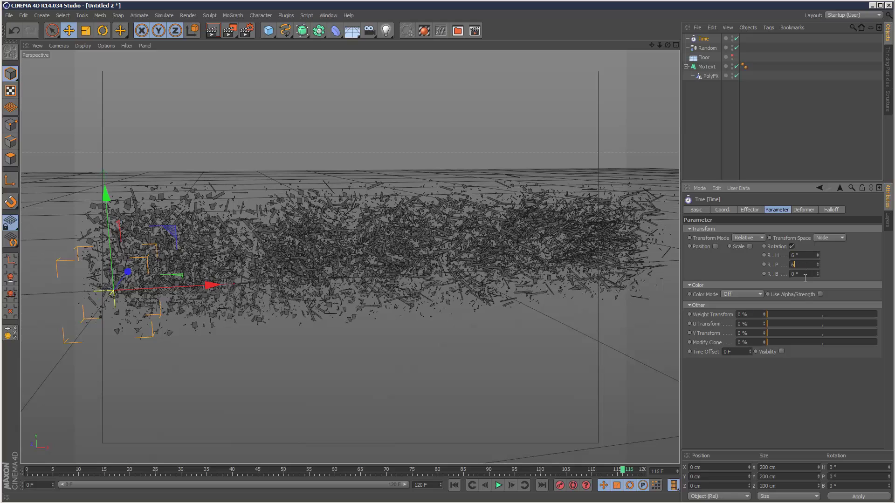
{"action": "type", "text": "6"}
{"action": "key", "text": "Tab"}
{"action": "type", "text": "6"}
{"action": "key", "text": "Tab"}
- Enable the Time effector's Position and offset it 12 cm on X, Y and Z
{"action": "left_click", "coordinate": [715, 246]}
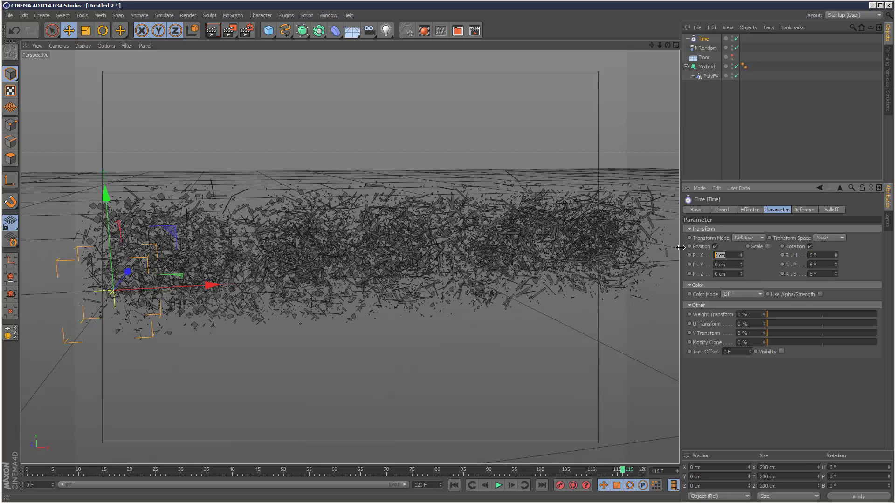
{"action": "type", "text": "12"}
{"action": "key", "text": "Tab"}
{"action": "type", "text": "12"}
{"action": "key", "text": "Tab"}
{"action": "type", "text": "12"}
{"action": "key", "text": "Tab"}
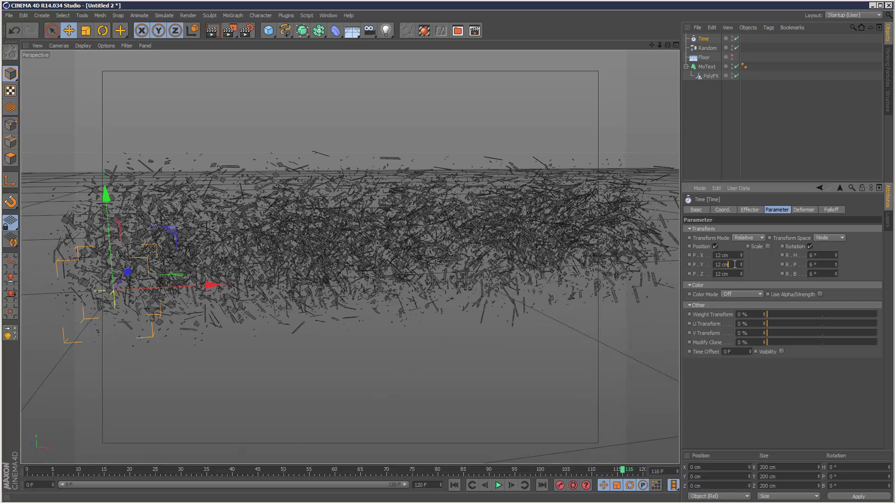
{"action": "left_click", "coordinate": [781, 134]}
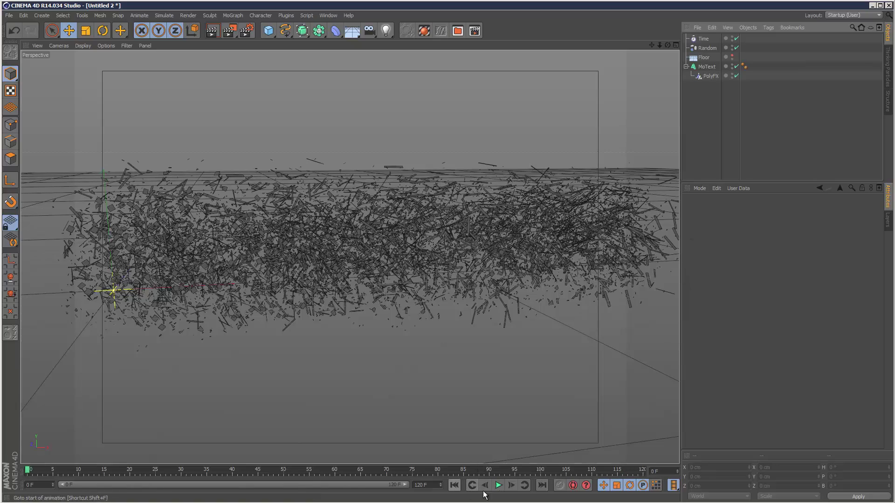
- Play the timeline to preview QUICKVFX reassembling and shattering into spinning fragments
{"action": "left_click", "coordinate": [499, 485]}
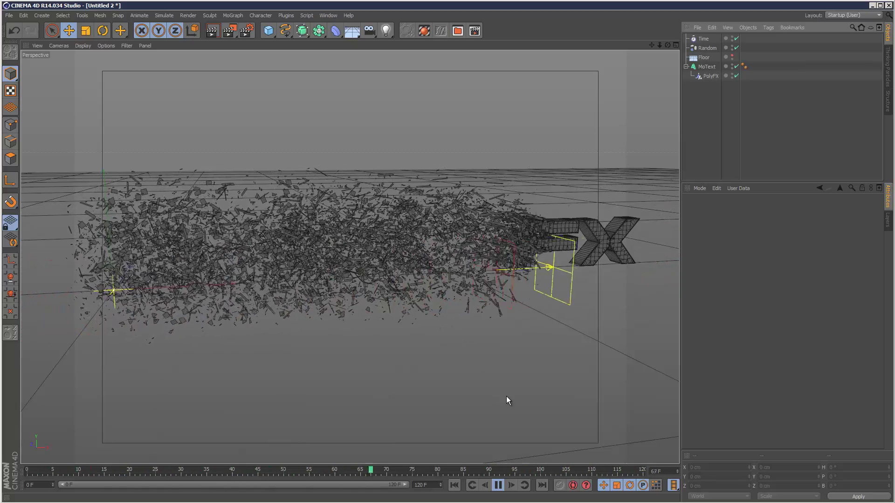
- Lower the Random effector's Strength to 35%
{"action": "left_click", "coordinate": [707, 48]}
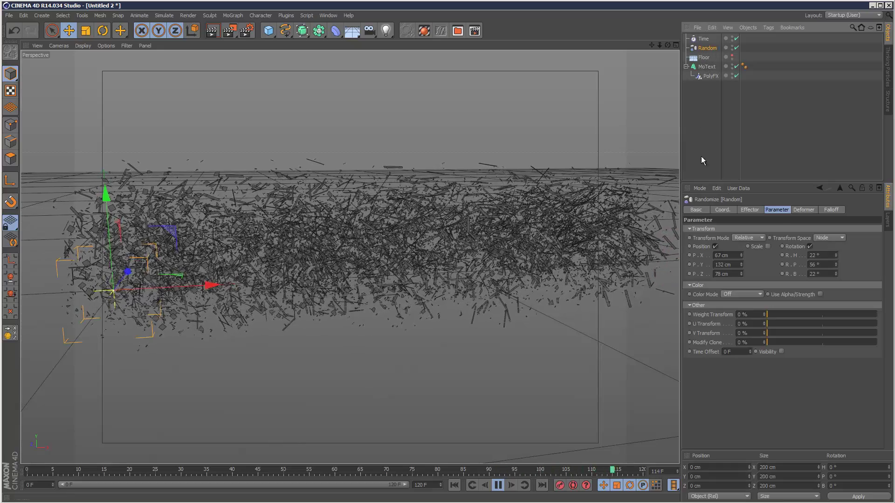
{"action": "left_click", "coordinate": [750, 210]}
{"action": "left_click", "coordinate": [816, 230]}
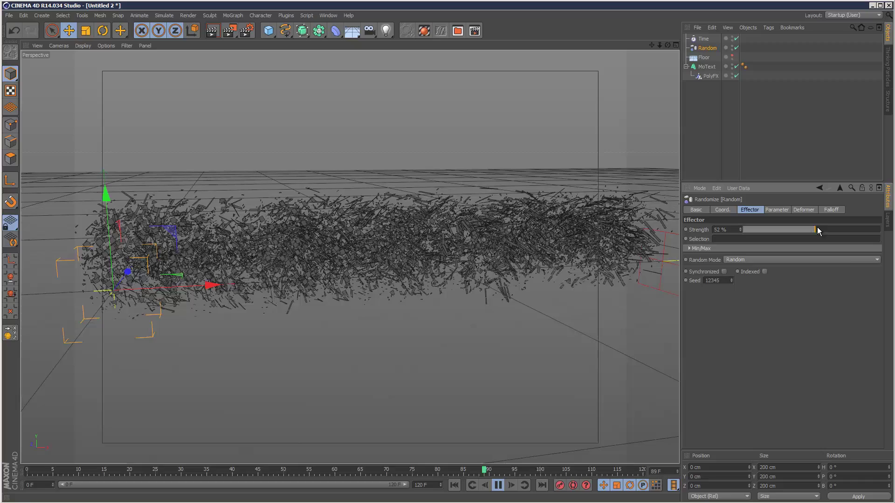
{"action": "left_click_drag", "start_coordinate": [818, 227], "coordinate": [793, 227]}
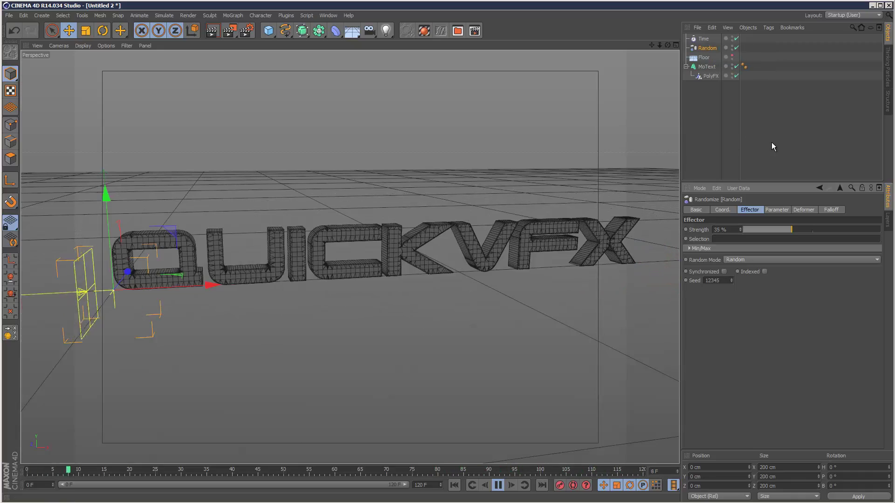
- Set the Time effector's position offsets to 32 cm X, 9 cm Y and 21 cm Z
{"action": "left_click", "coordinate": [778, 155]}
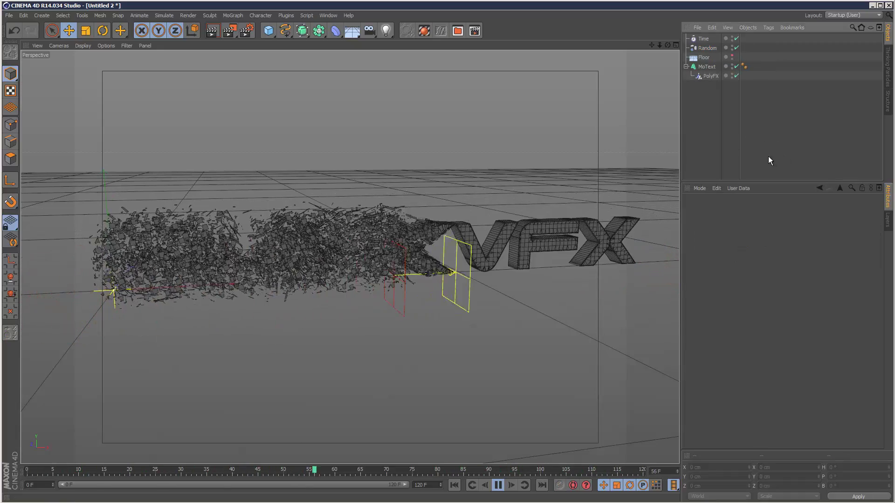
{"action": "left_click", "coordinate": [703, 38]}
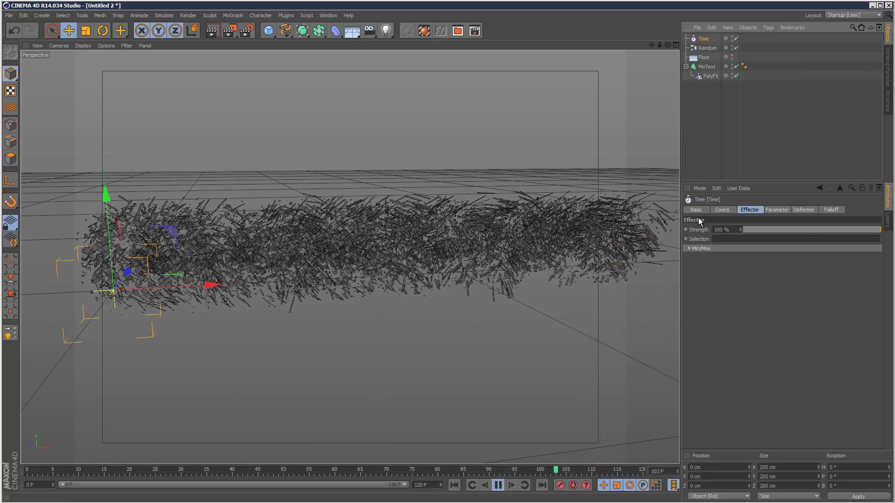
{"action": "left_click", "coordinate": [775, 210]}
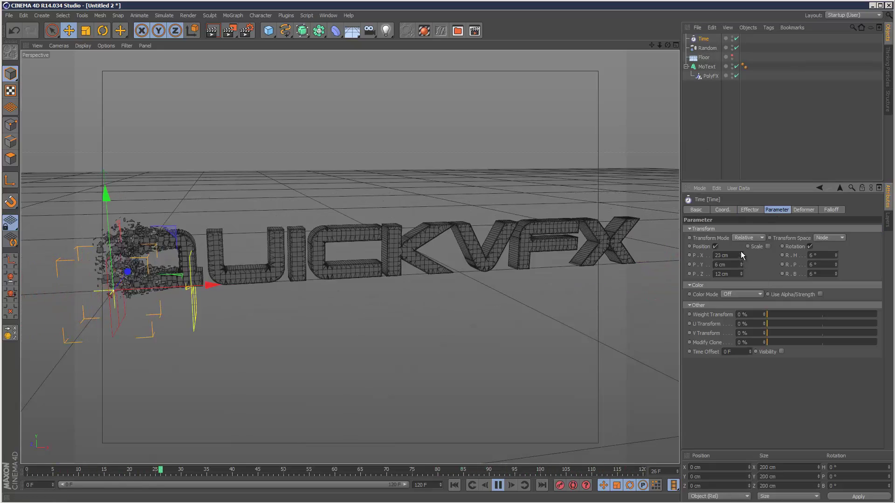
{"action": "left_click_drag", "start_coordinate": [742, 264], "coordinate": [742, 262]}
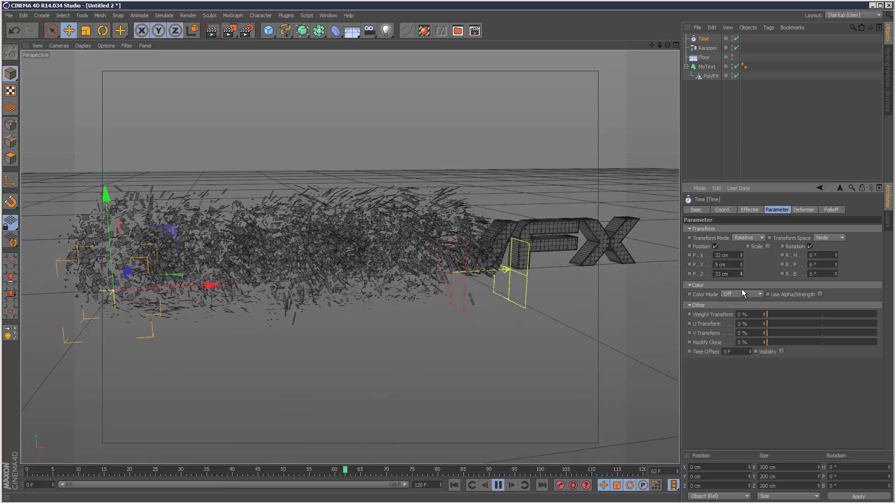
{"action": "left_click_drag", "start_coordinate": [742, 273], "coordinate": [740, 274]}
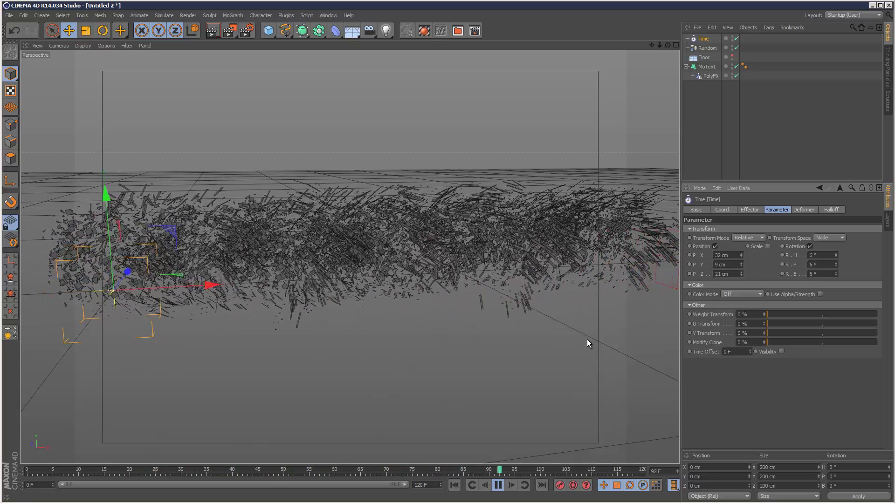
- Enable uniform Scale on the Random effector and raise it to 1.45
{"action": "left_click", "coordinate": [707, 48]}
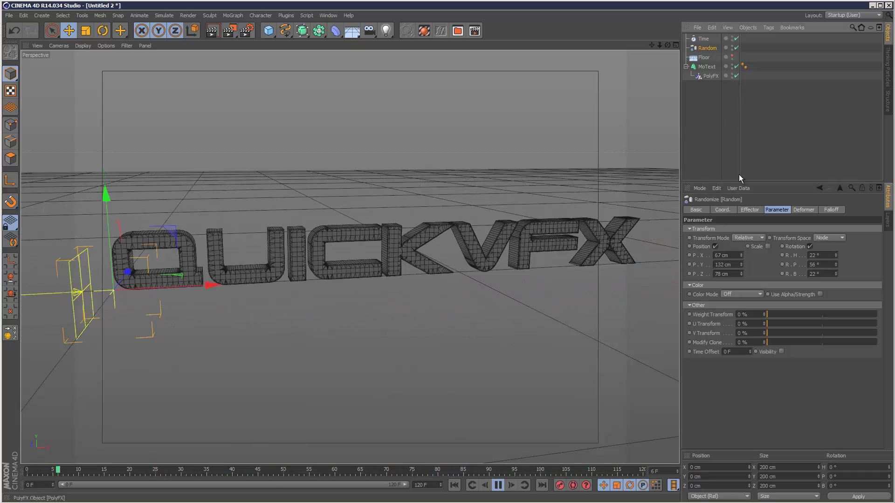
{"action": "left_click", "coordinate": [768, 246]}
{"action": "left_click", "coordinate": [789, 282]}
{"action": "left_click_drag", "start_coordinate": [816, 256], "coordinate": [816, 259]}
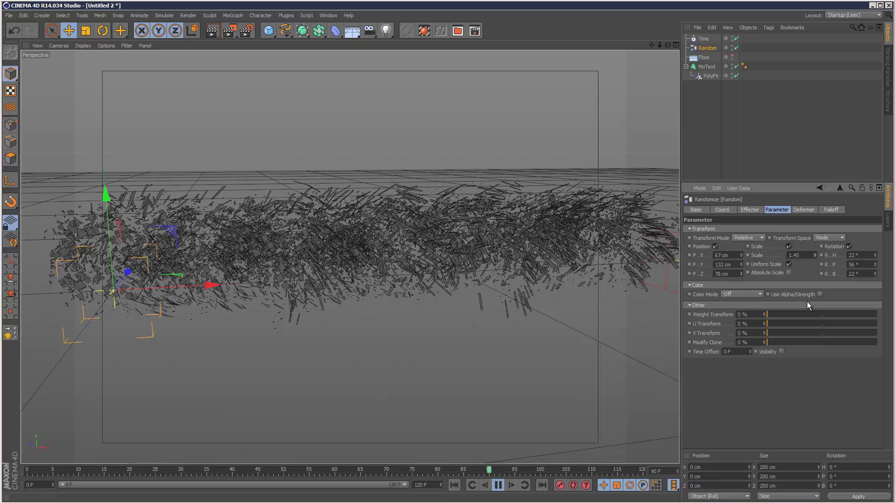
{"action": "left_click", "coordinate": [751, 123]}
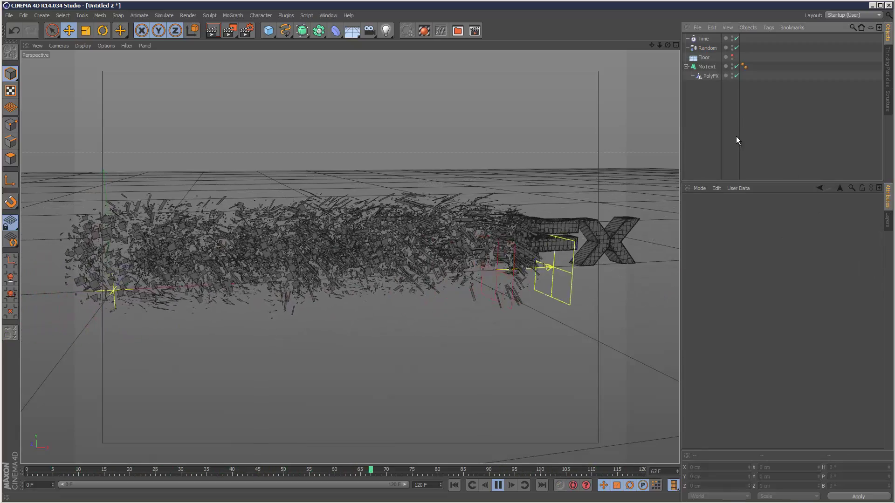
- Set the Time effector's Min/Max range to a -18% Minimum with Maximum at 100%
{"action": "left_click", "coordinate": [704, 39]}
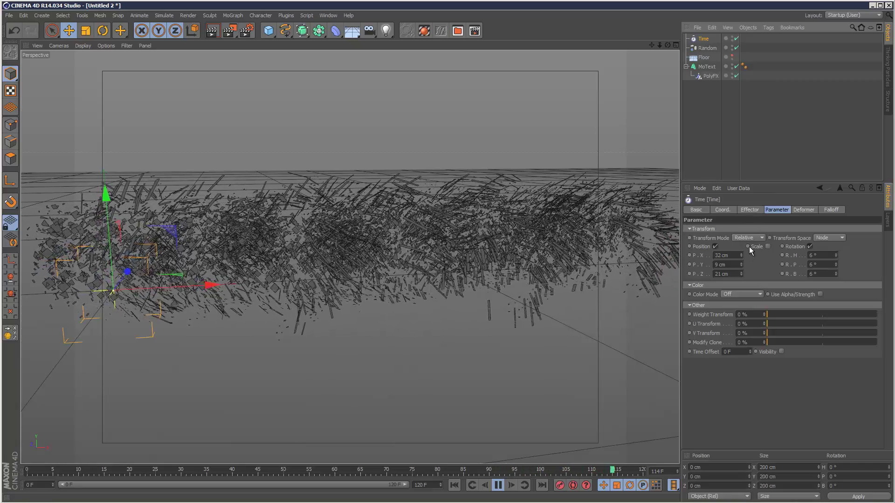
{"action": "left_click", "coordinate": [750, 210]}
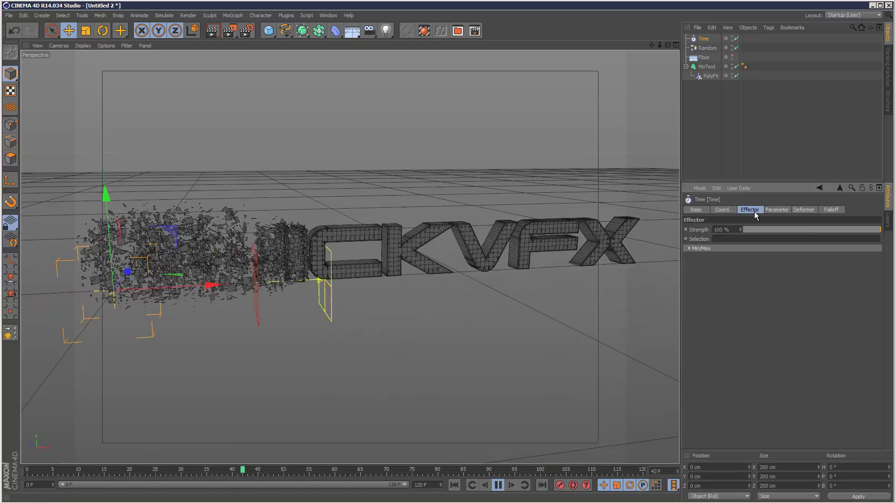
{"action": "left_click", "coordinate": [689, 248]}
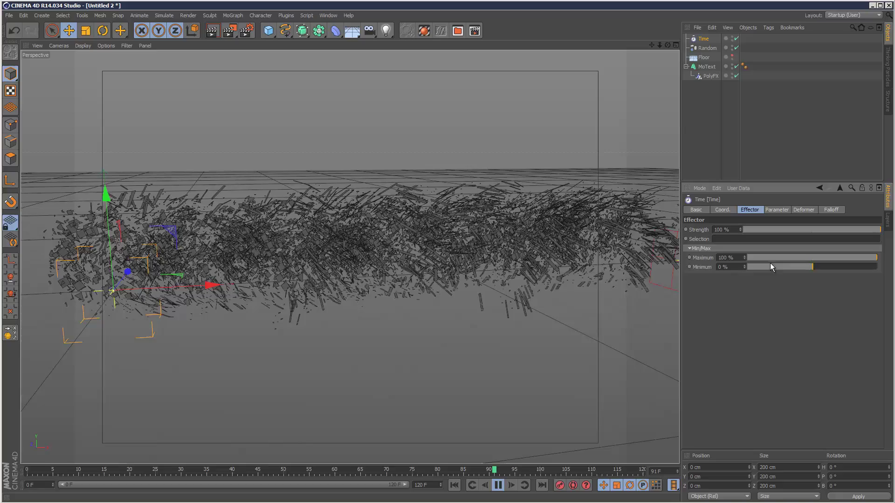
{"action": "left_click", "coordinate": [744, 269]}
{"action": "left_click_drag", "start_coordinate": [745, 268], "coordinate": [745, 271]}
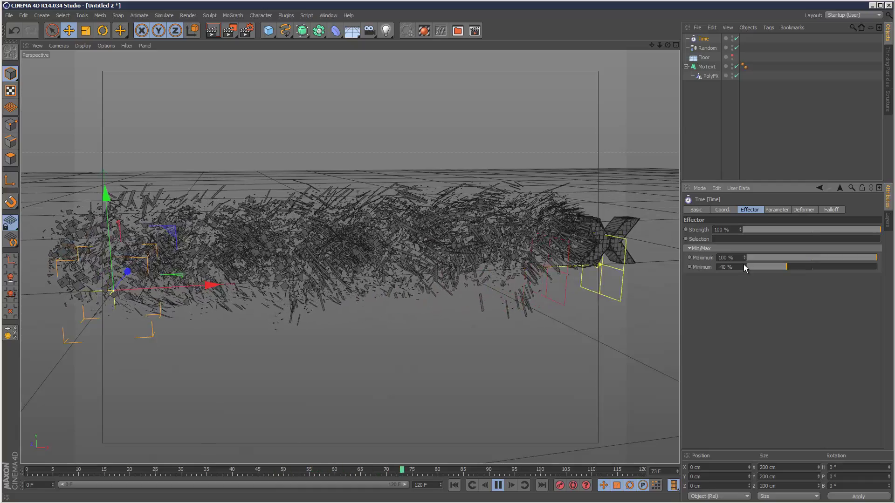
{"action": "left_click_drag", "start_coordinate": [743, 265], "coordinate": [789, 263]}
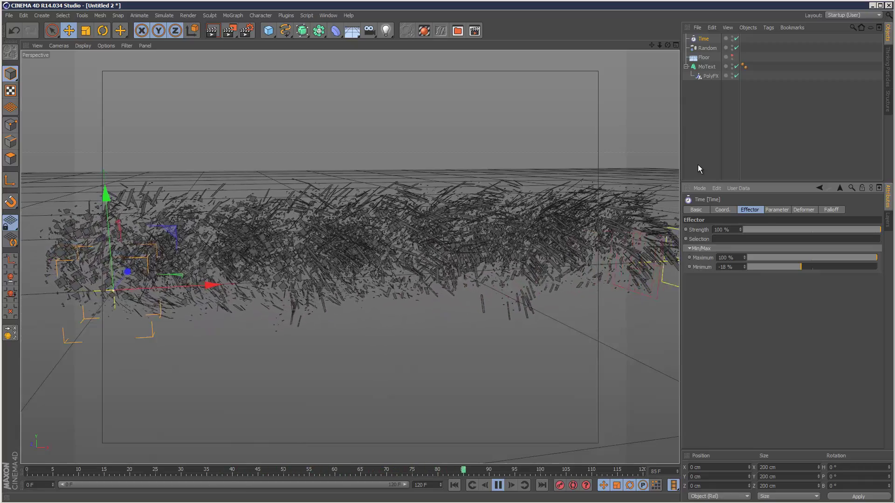
{"action": "left_click", "coordinate": [756, 134]}
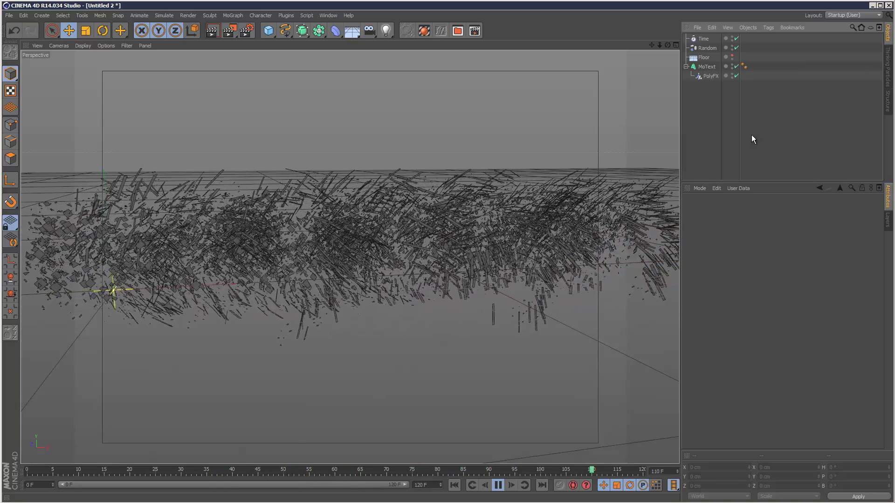
- Set the Time effector's rotation to 22° heading, 6° pitch and 6° bank
{"action": "left_click", "coordinate": [703, 39]}
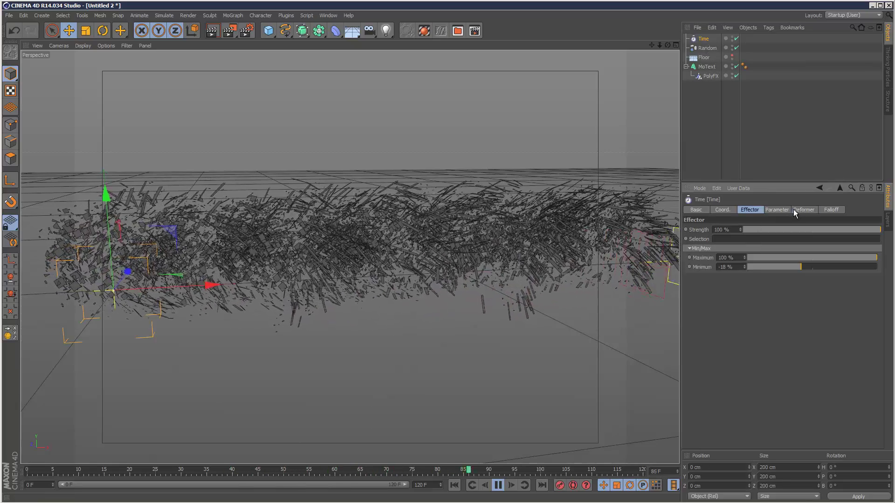
{"action": "left_click", "coordinate": [787, 210]}
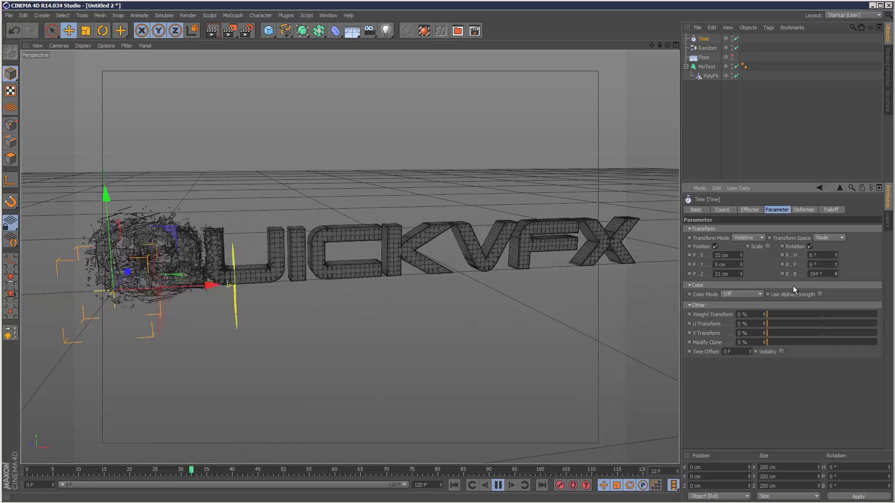
{"action": "double_click", "coordinate": [821, 274]}
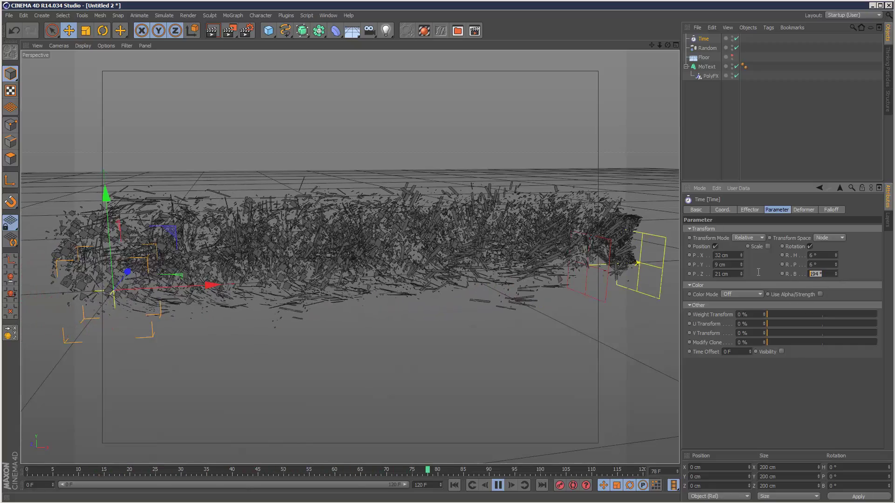
{"action": "type", "text": "6"}
{"action": "left_click", "coordinate": [826, 264]}
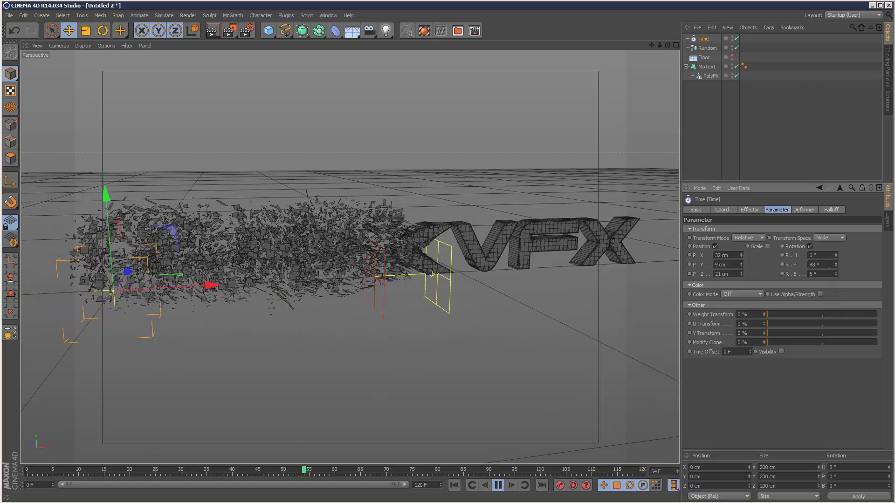
{"action": "left_click_drag", "start_coordinate": [829, 264], "coordinate": [843, 301]}
{"action": "key", "text": "Escape"}
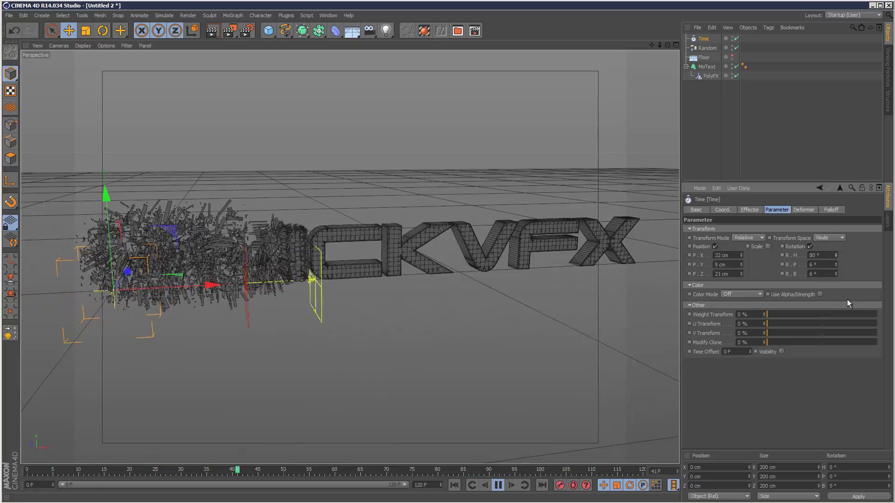
{"action": "double_click", "coordinate": [834, 255]}
{"action": "type", "text": "22"}
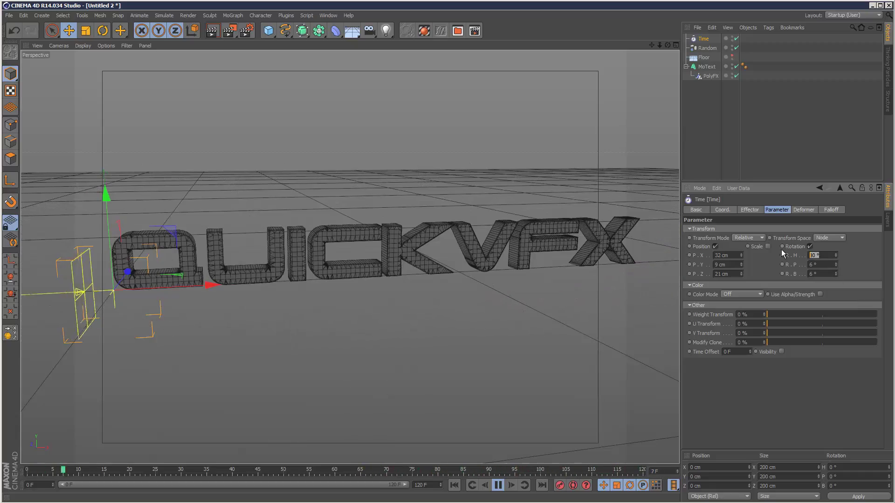
{"action": "key", "text": "Tab"}
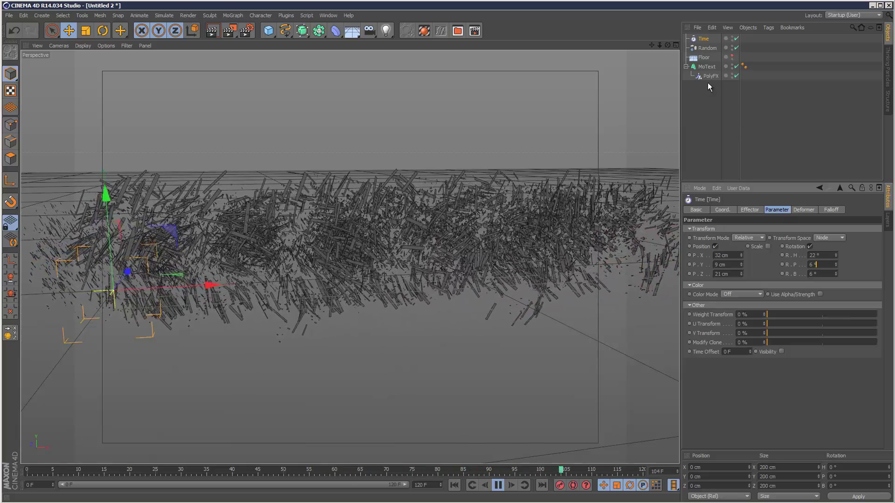
{"action": "left_click", "coordinate": [707, 67]}
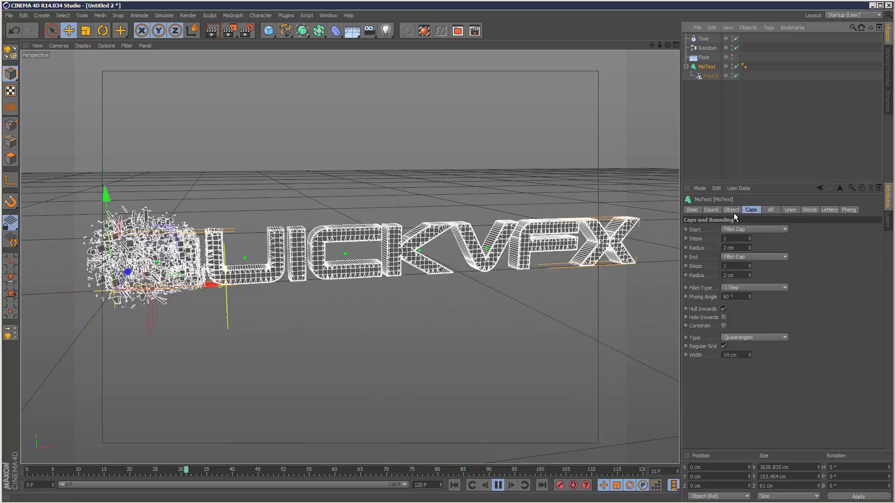
{"action": "left_click", "coordinate": [731, 210]}
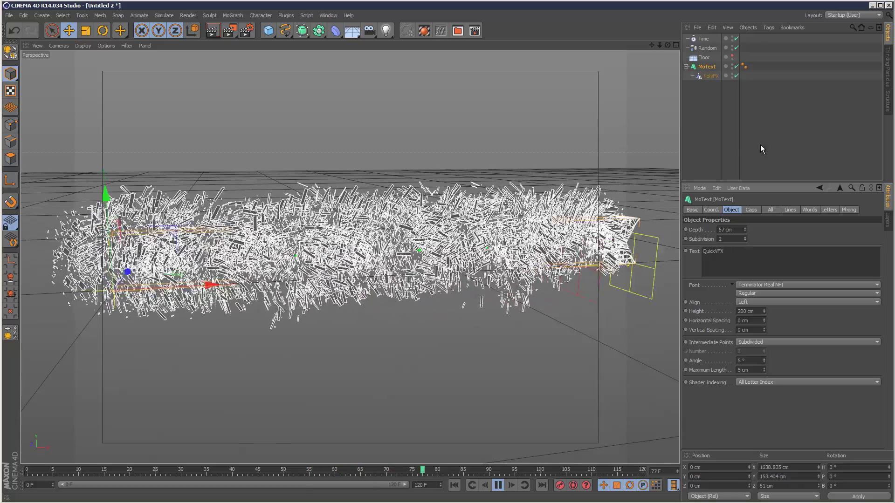
{"action": "left_click", "coordinate": [761, 148]}
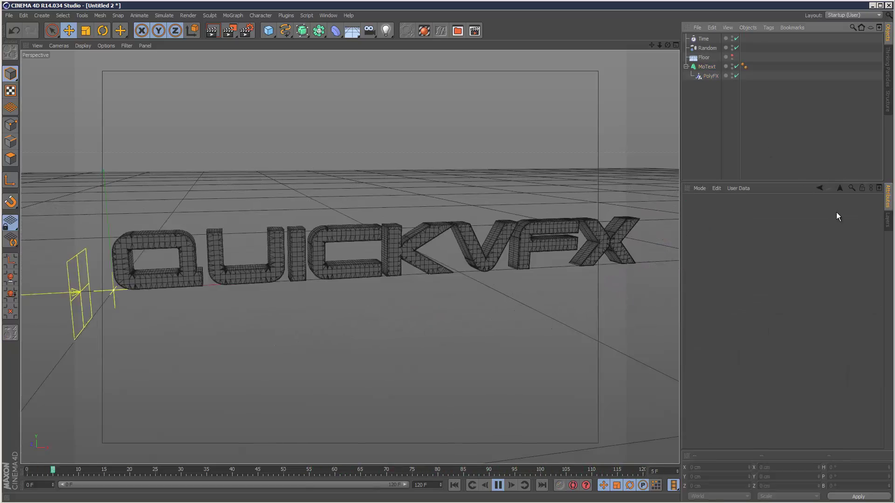